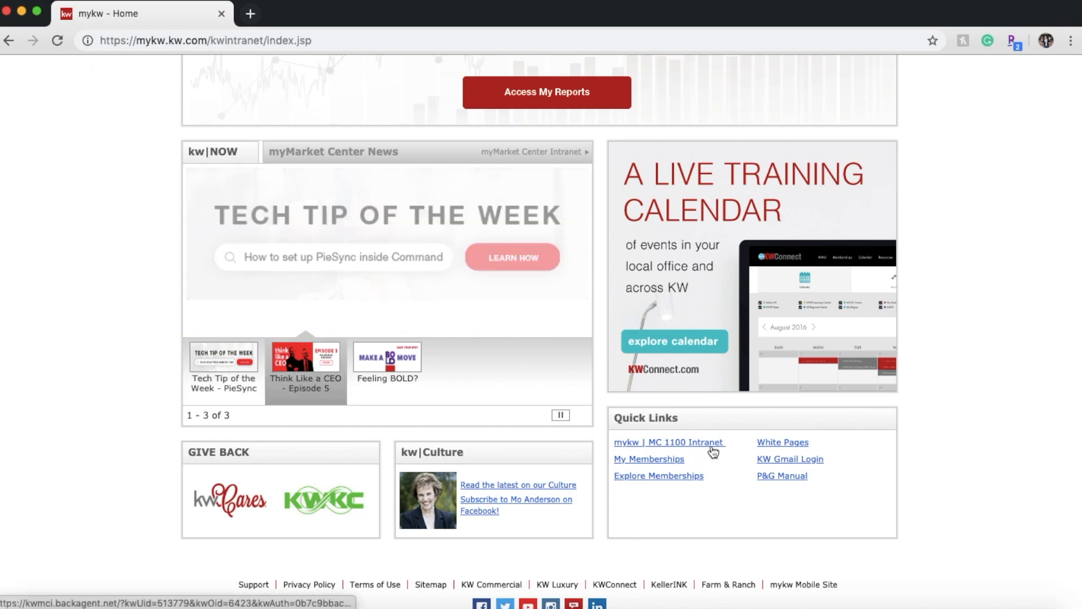
- Open the 'mykw | MC 1100 Intranet' link from MyKW Quick Links
click(712, 448)
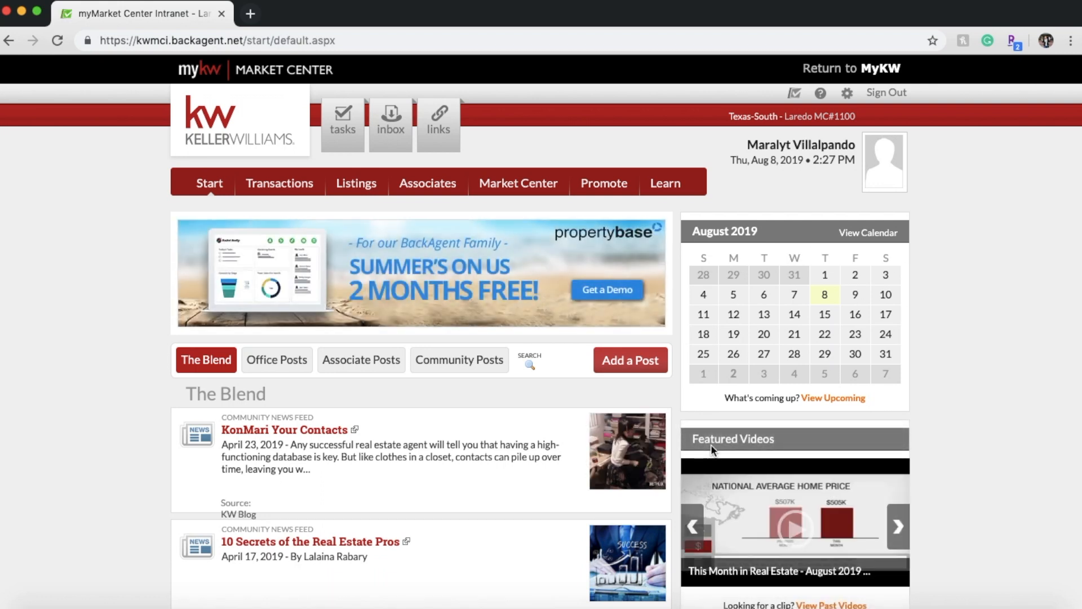
- Open Transactions and scroll through the 462 active market center transactions
click(280, 197)
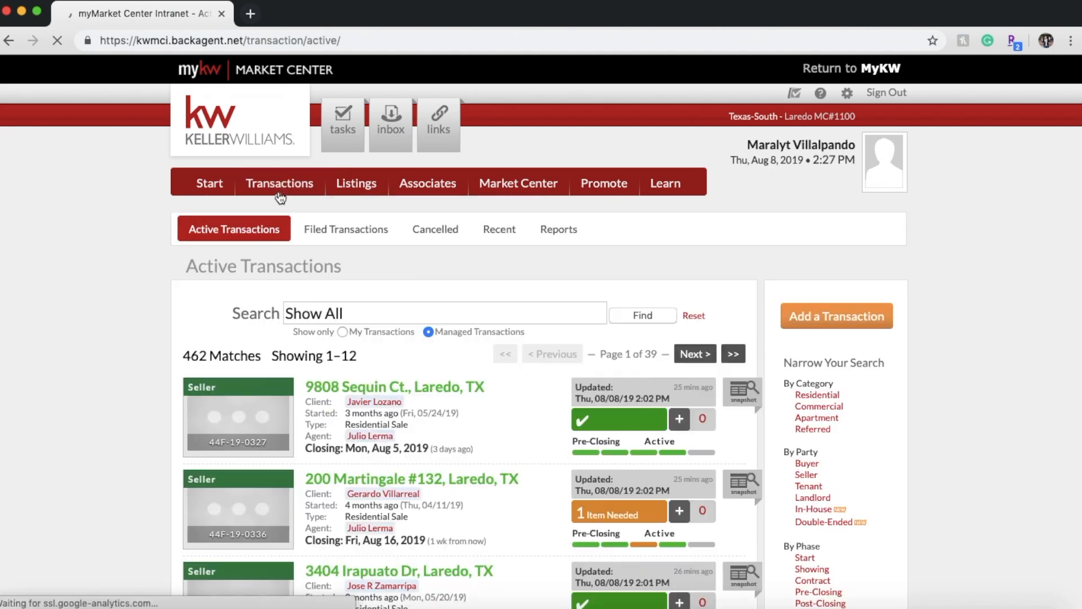
scroll(177, 353, down, 1)
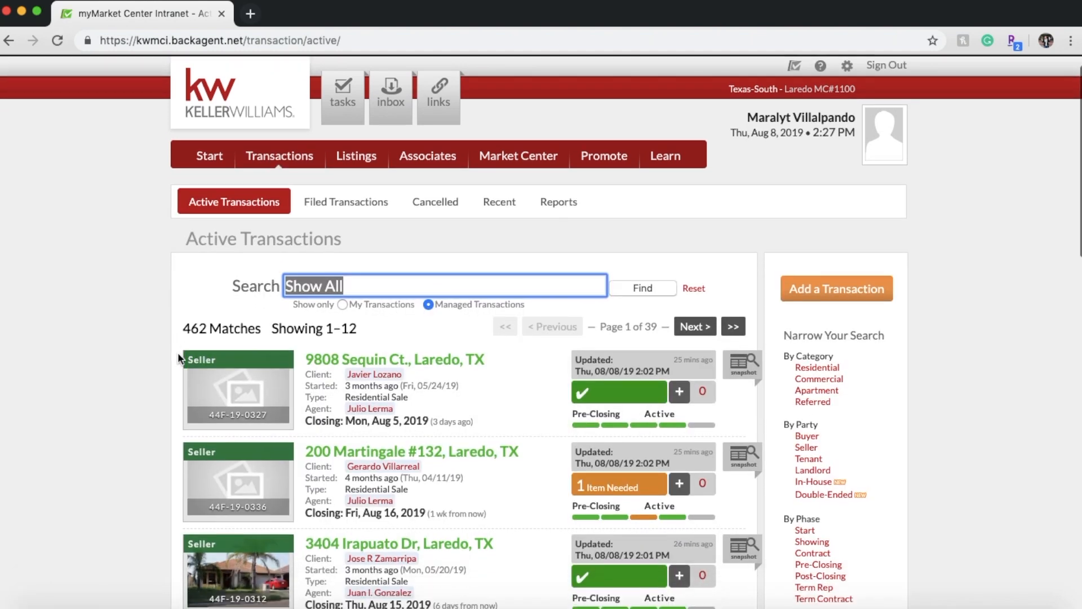
scroll(178, 353, down, 1)
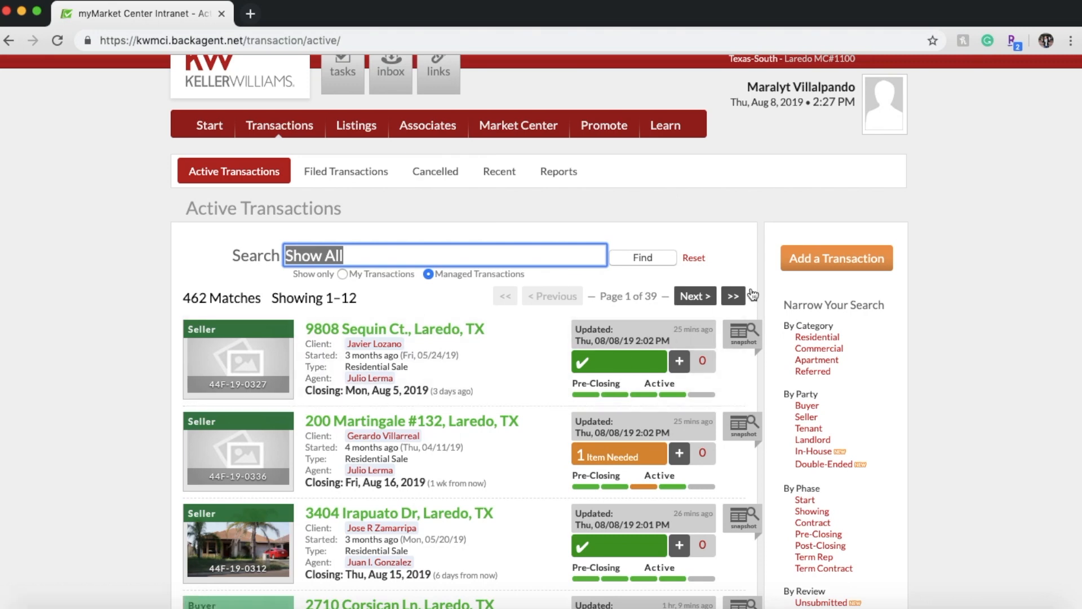
scroll(770, 263, down, 1)
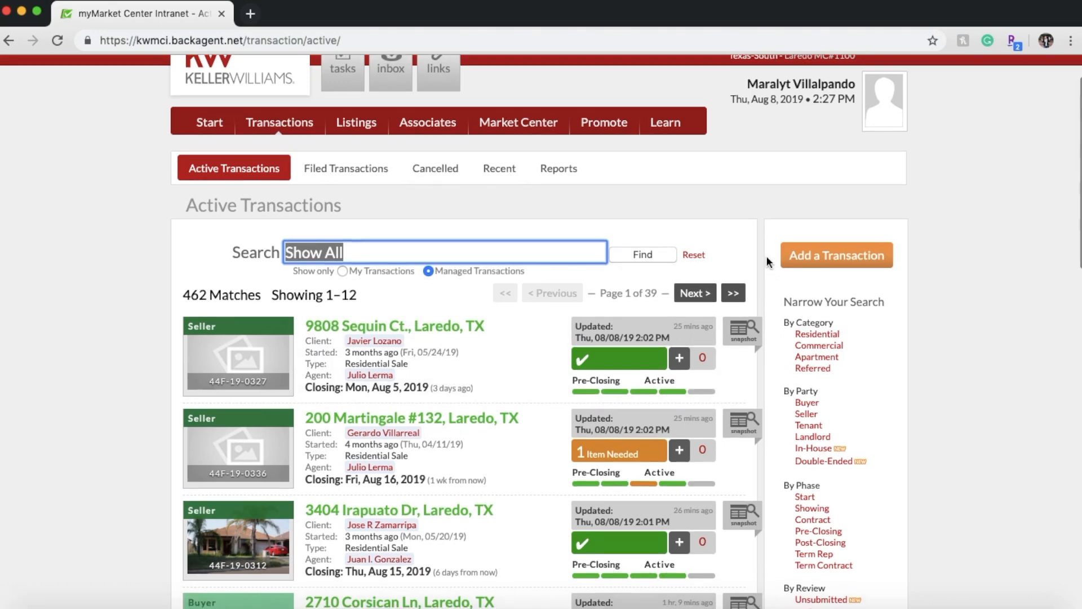
- Add a transaction choosing Residential, Sale, Contract phase and Buyer in the New Transaction Guide
click(833, 256)
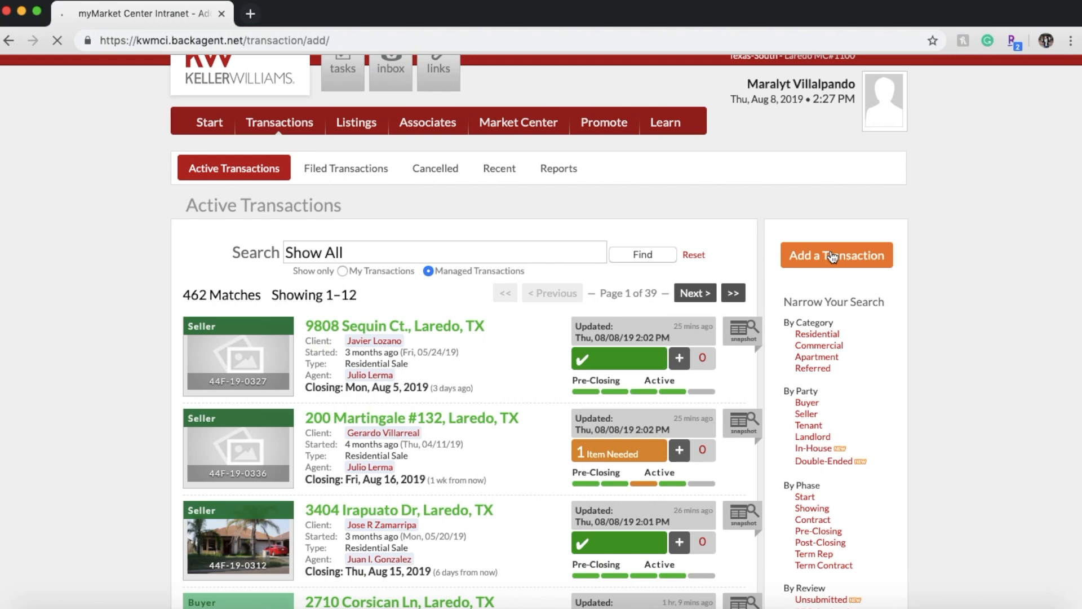
scroll(832, 257, down, 1)
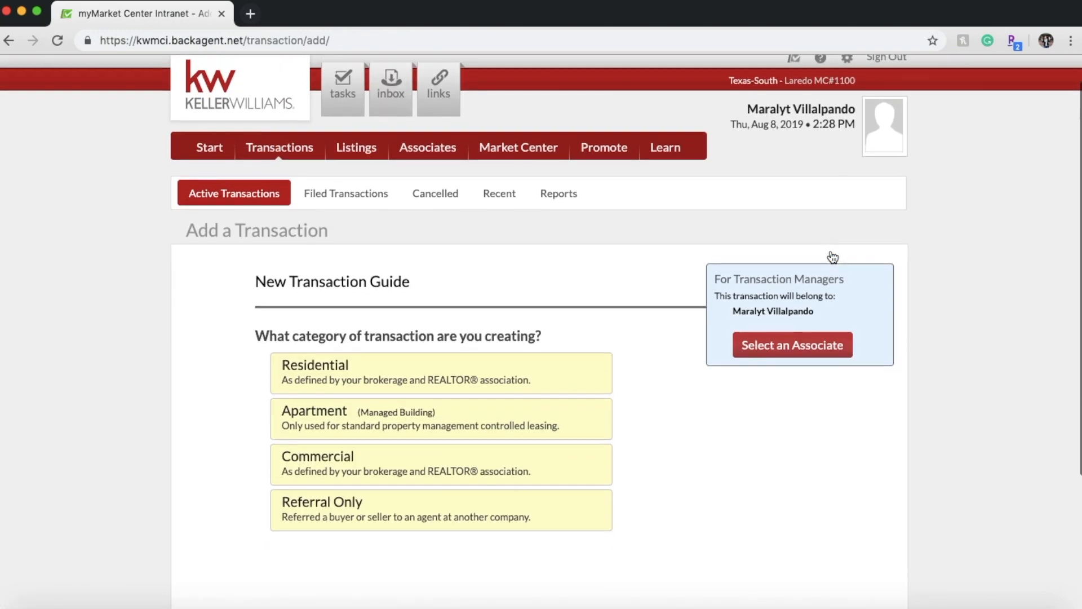
scroll(624, 385, down, 1)
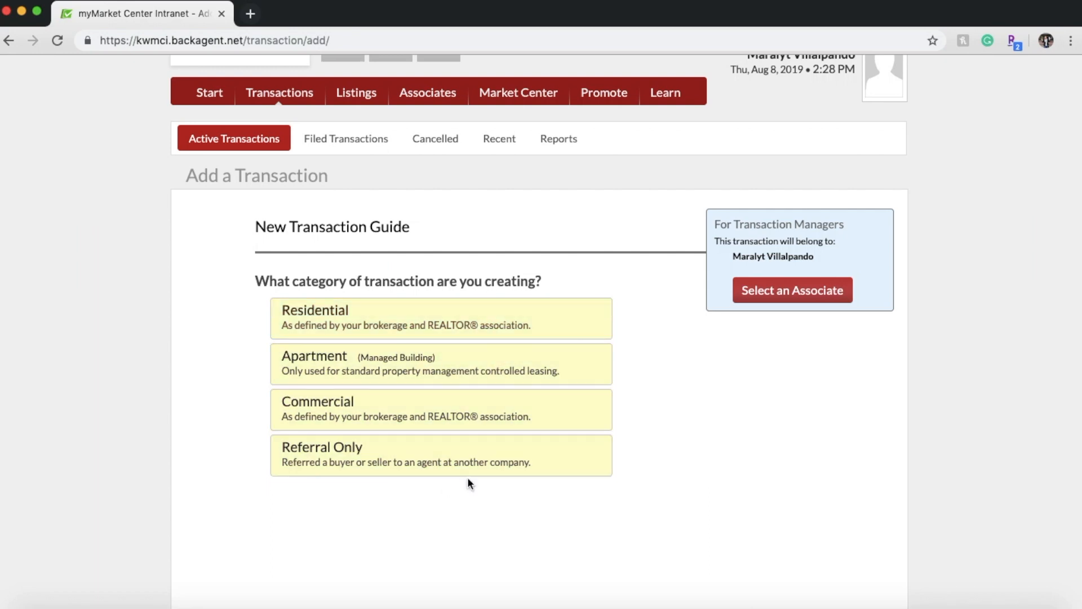
click(494, 335)
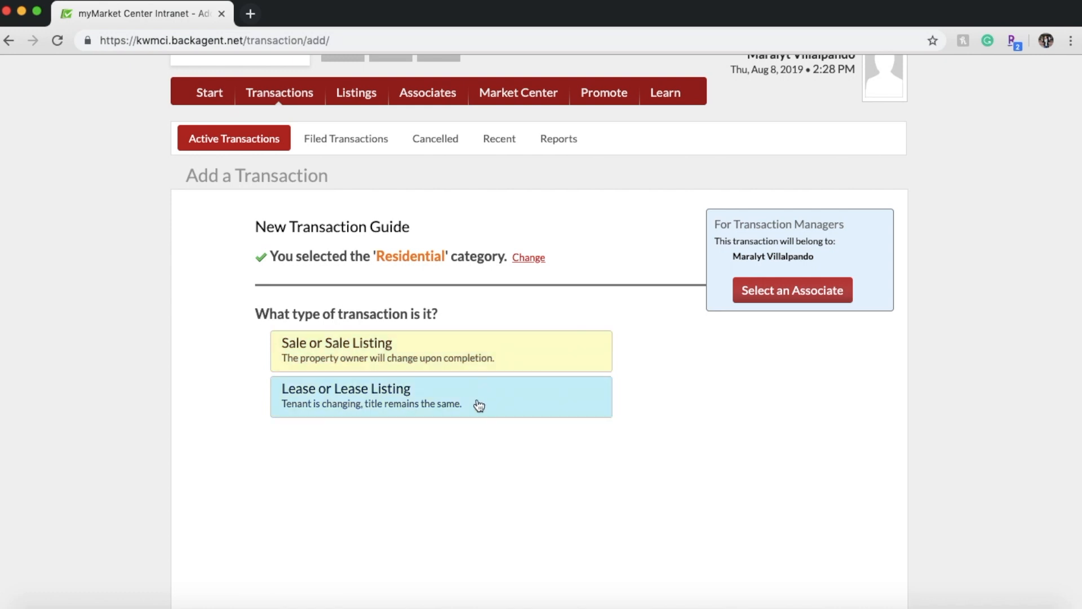
click(456, 364)
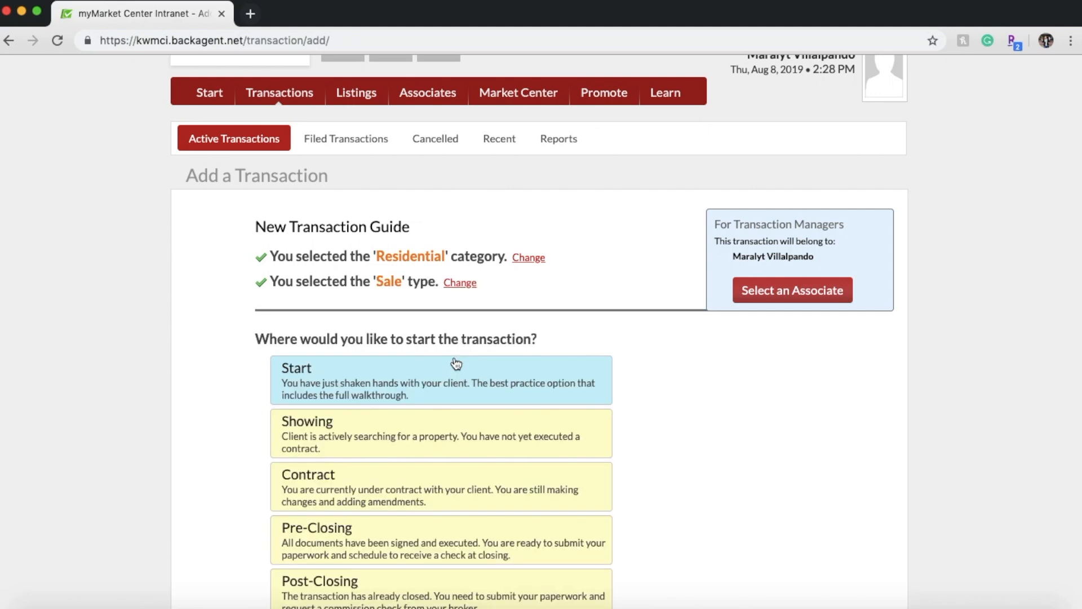
scroll(624, 525, down, 2)
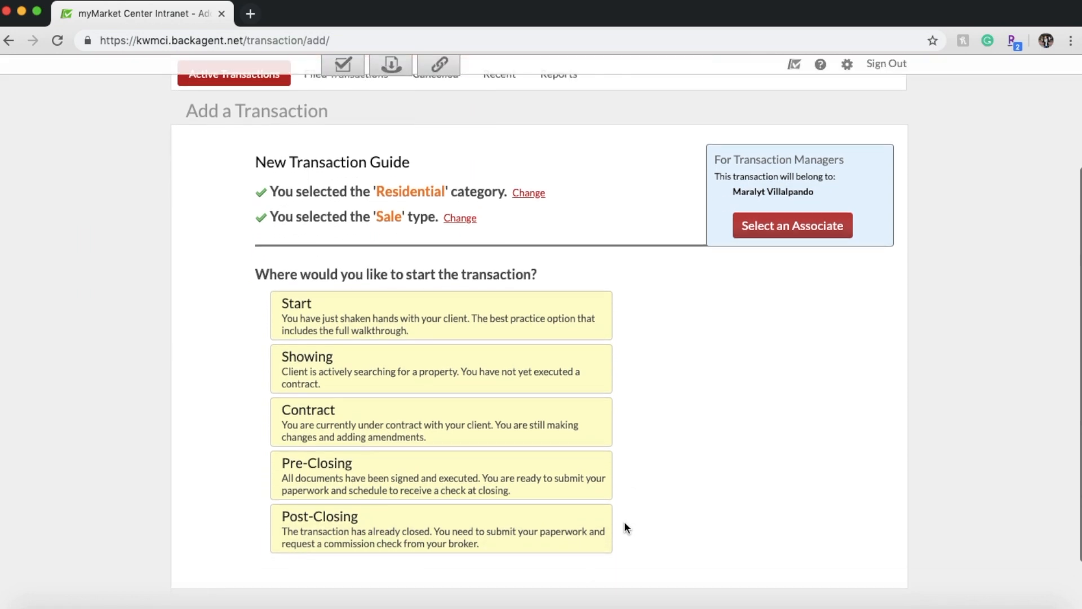
click(550, 434)
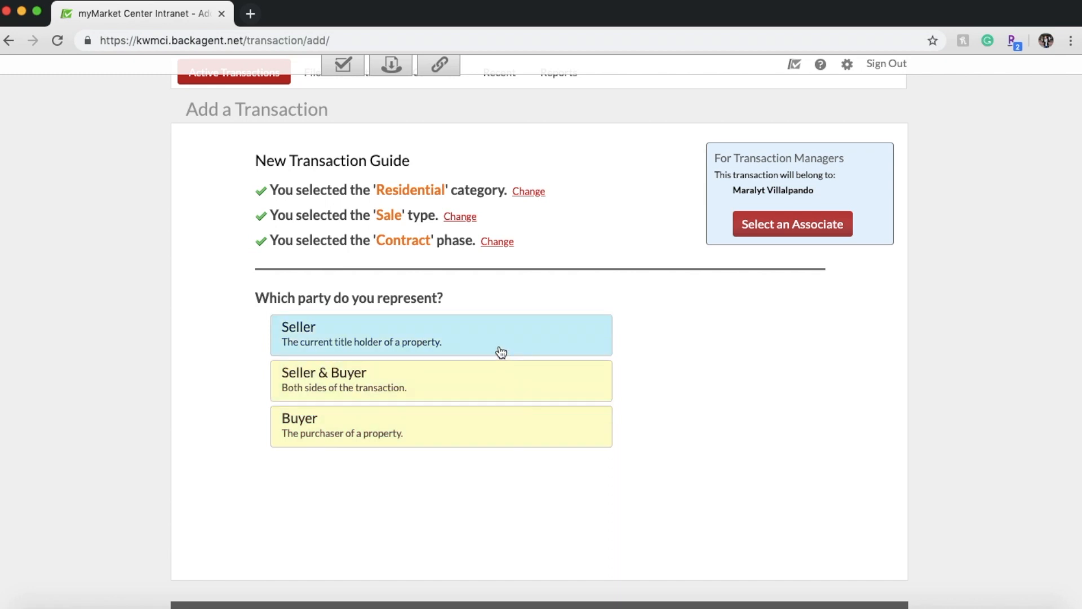
click(473, 425)
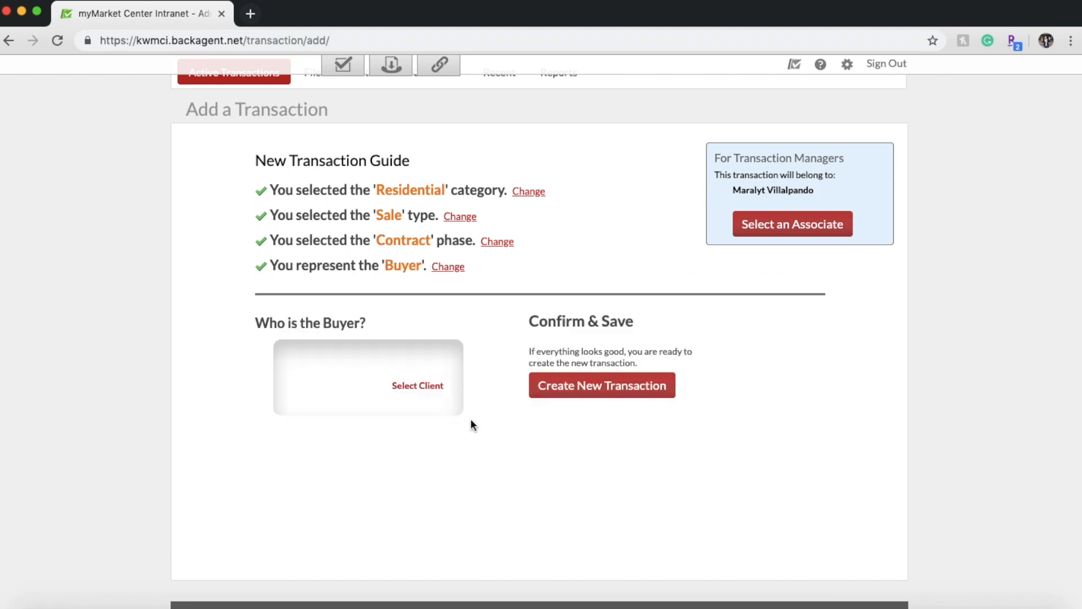
- Search contacts by the buyer's first and last name, select the match, and create the transaction
click(432, 388)
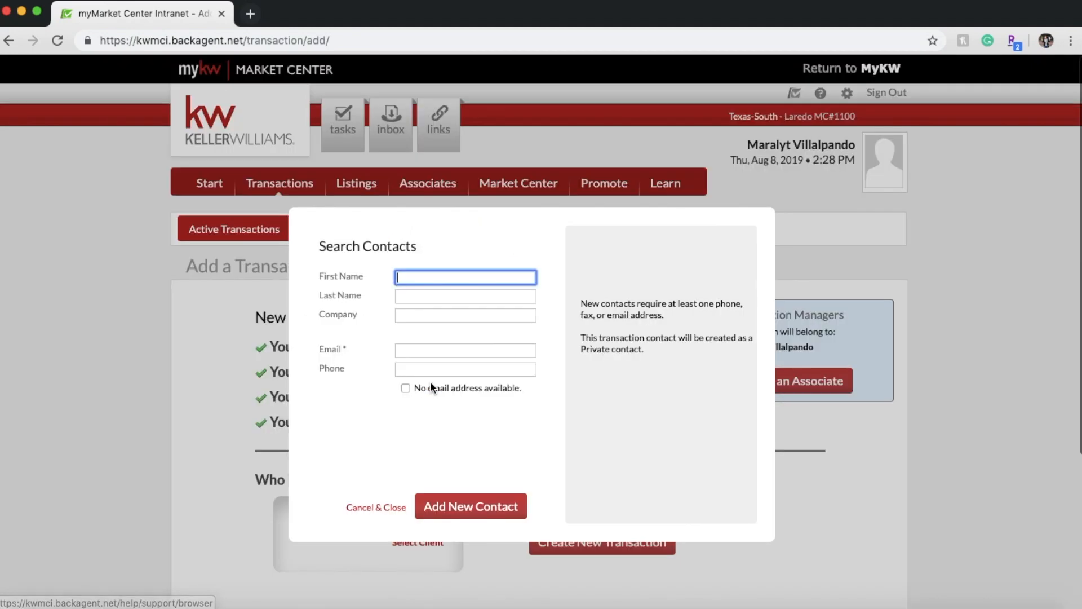
click(417, 278)
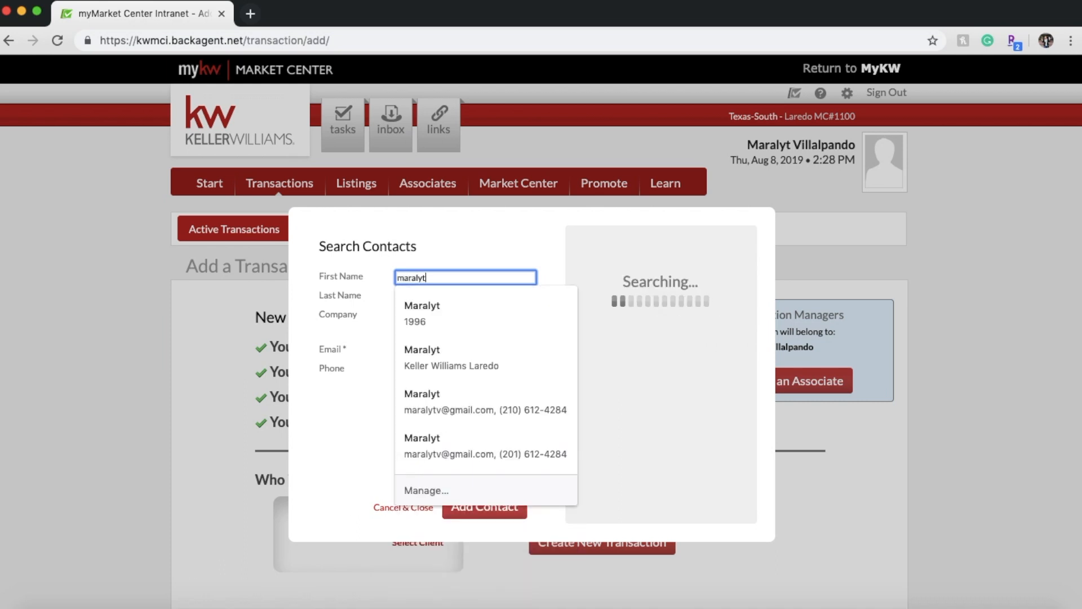
key(Tab)
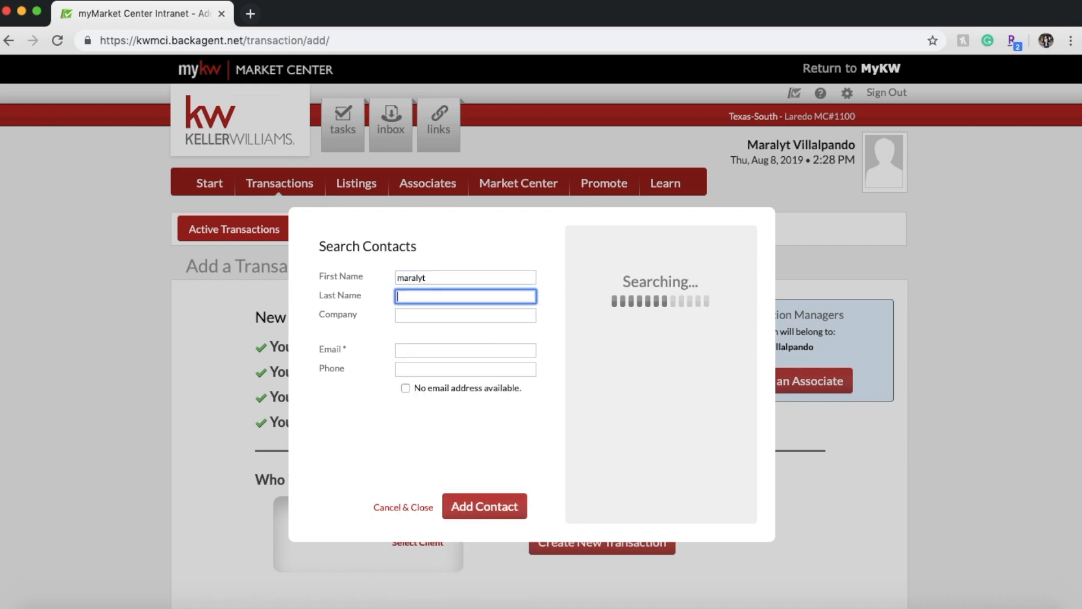
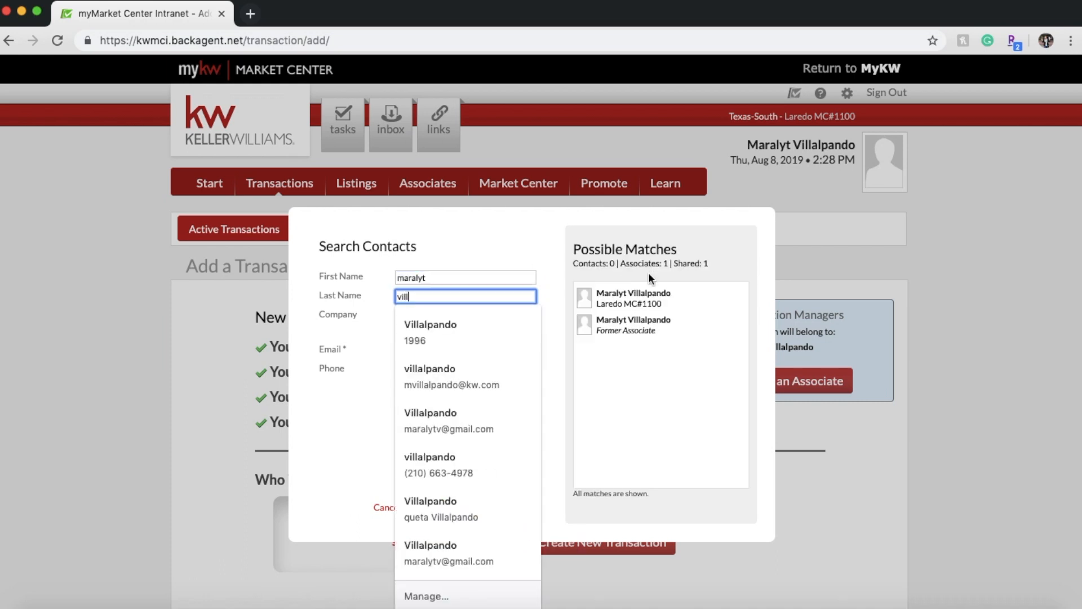
click(637, 298)
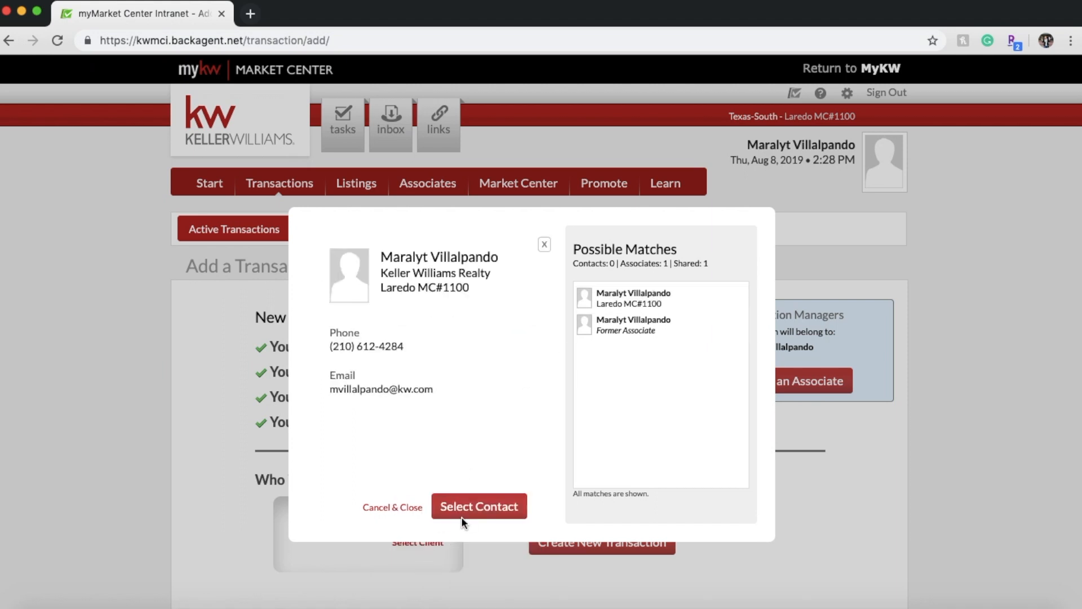
click(461, 511)
scroll(541, 513, down, 1)
click(624, 513)
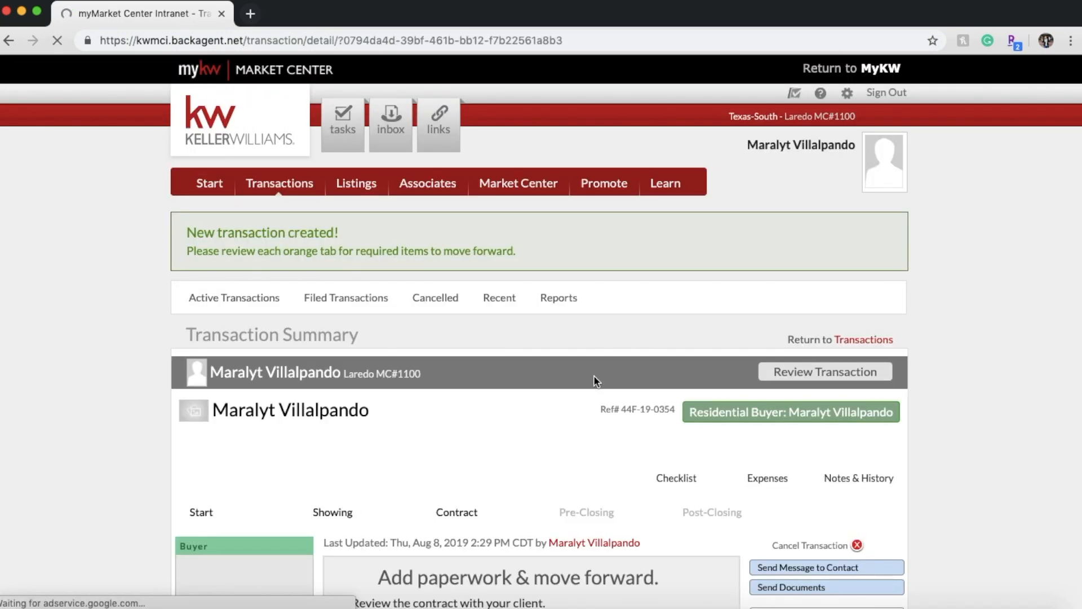
scroll(594, 378, down, 3)
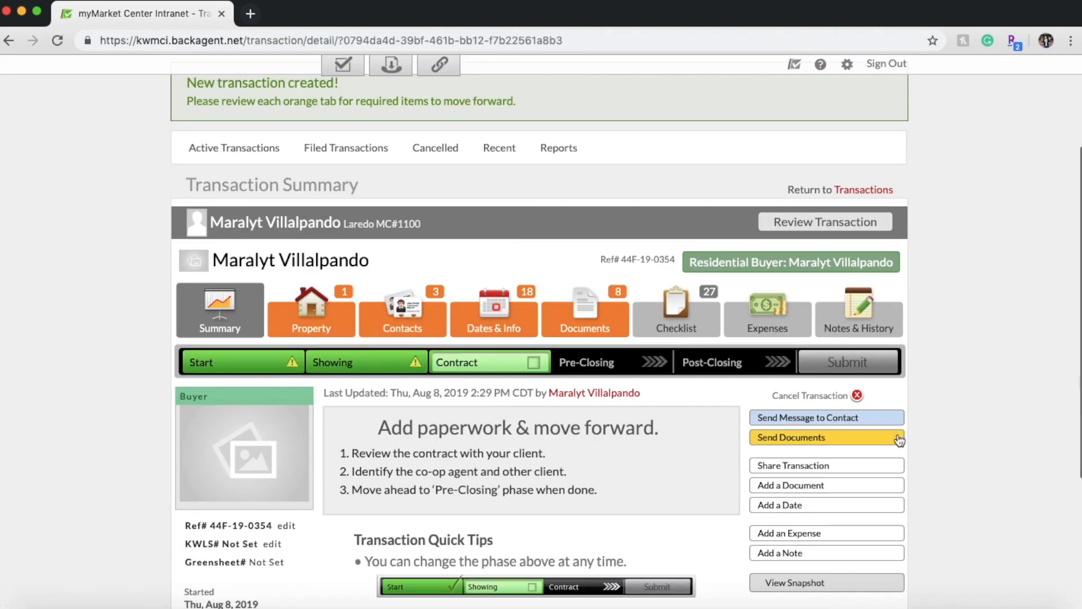
scroll(899, 440, down, 3)
scroll(942, 359, up, 2)
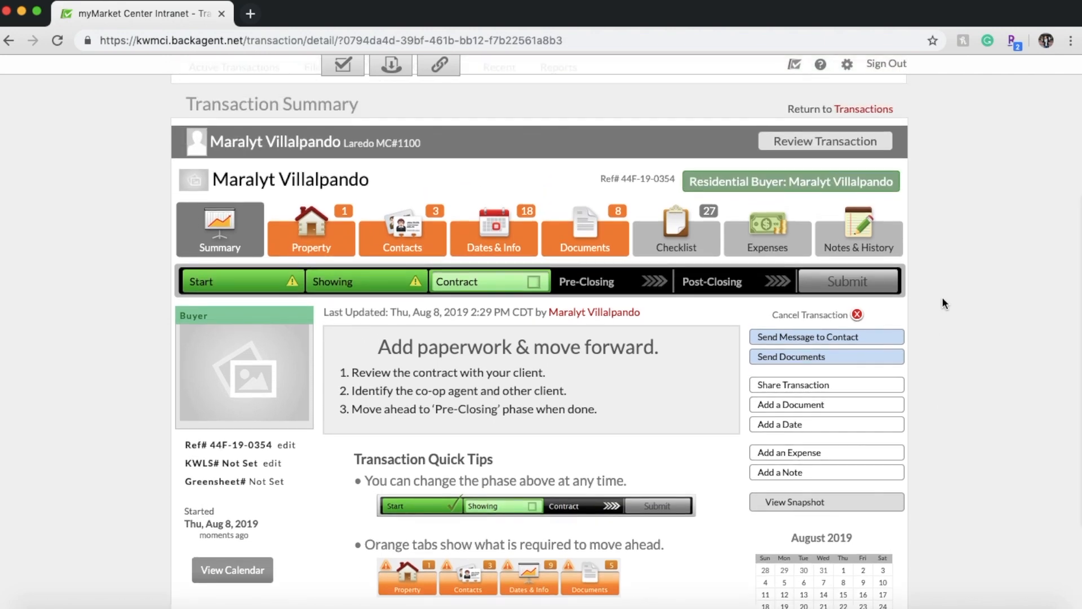
scroll(942, 297, up, 1)
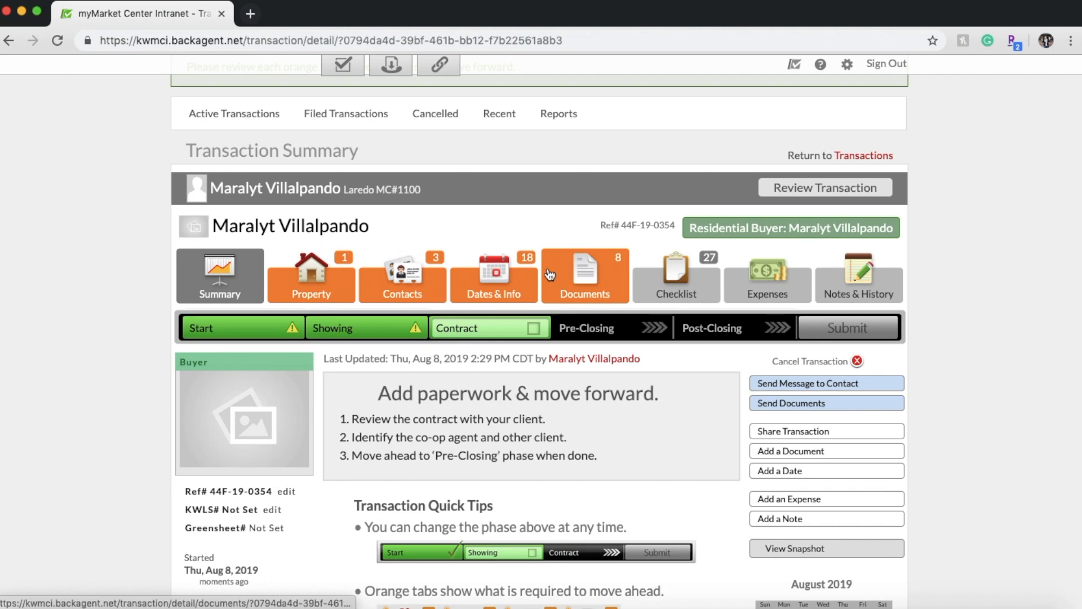
scroll(349, 243, down, 2)
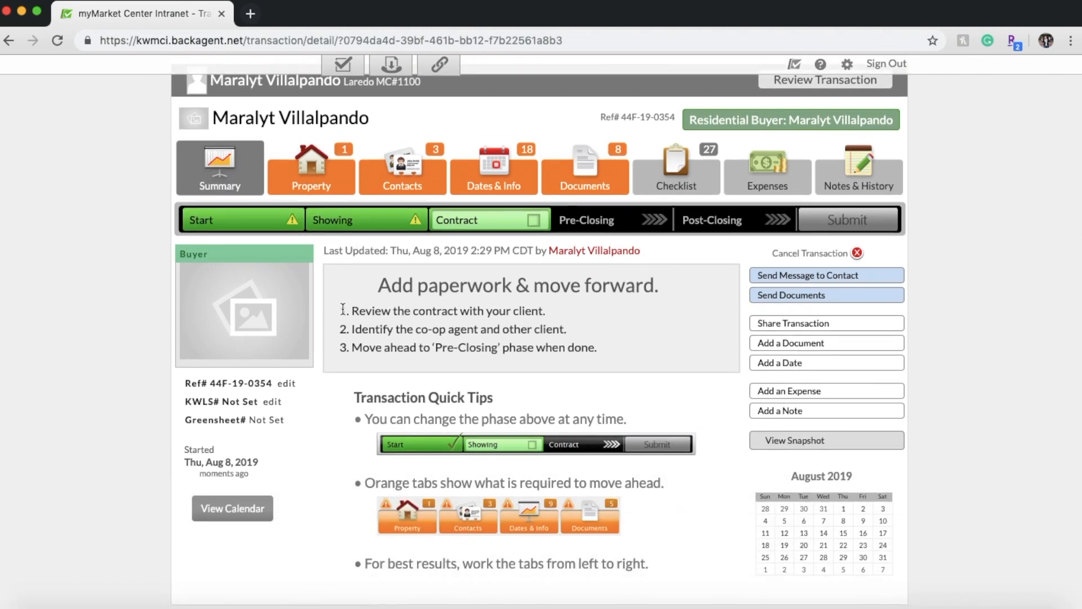
- Open the Property tab to view the MLS search and basic-info options
click(329, 192)
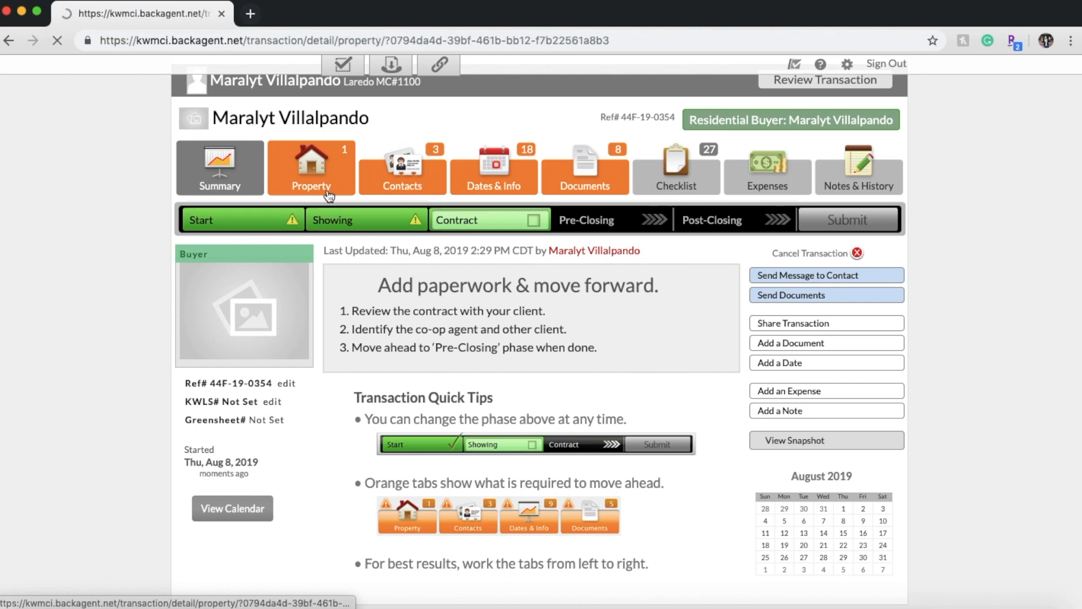
scroll(377, 392, down, 4)
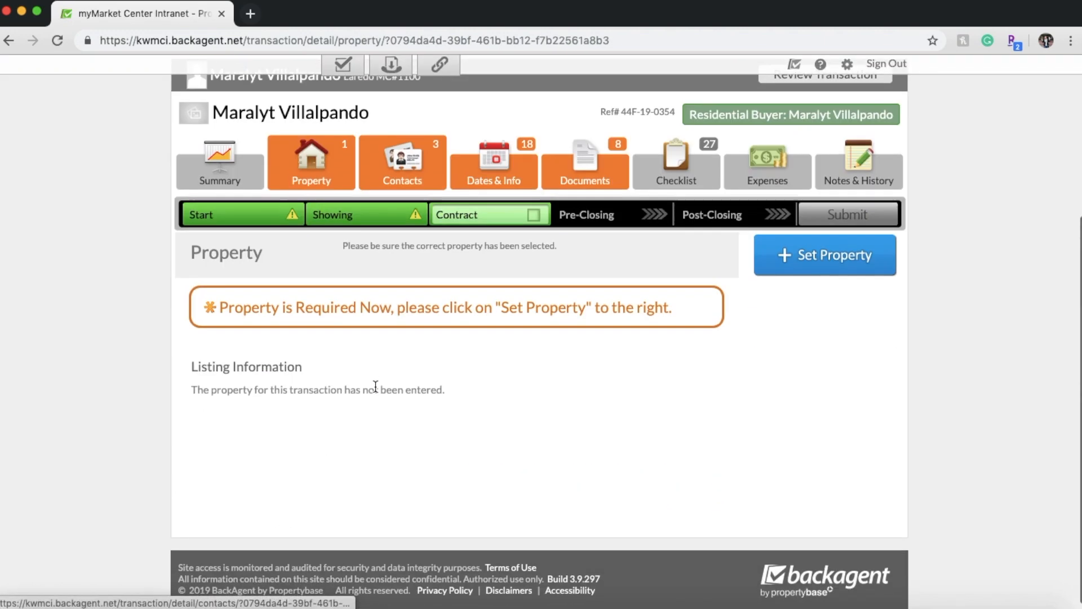
scroll(571, 508, up, 2)
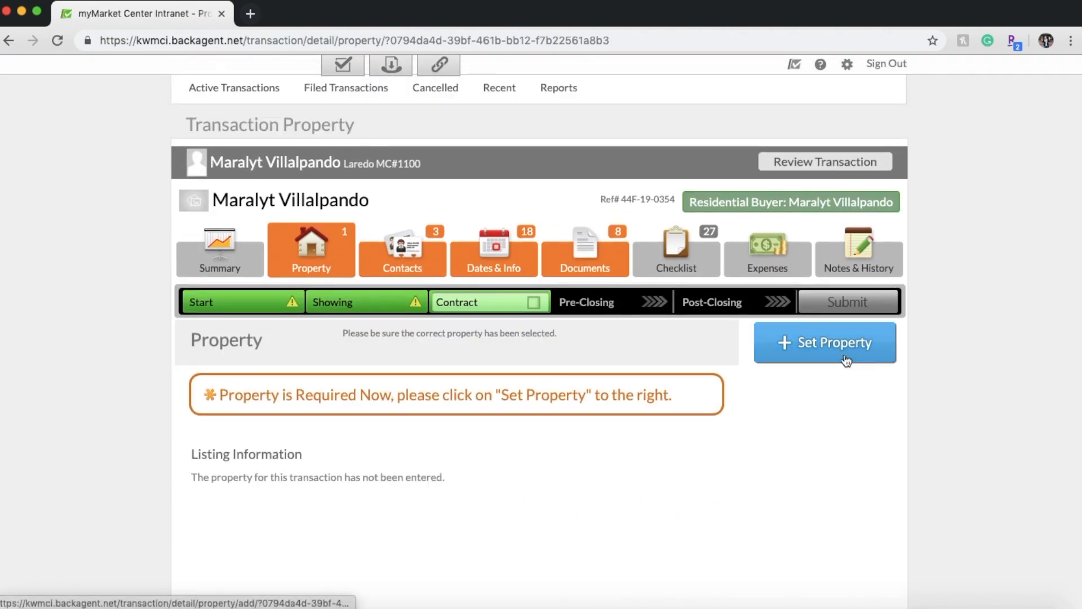
scroll(697, 452, down, 4)
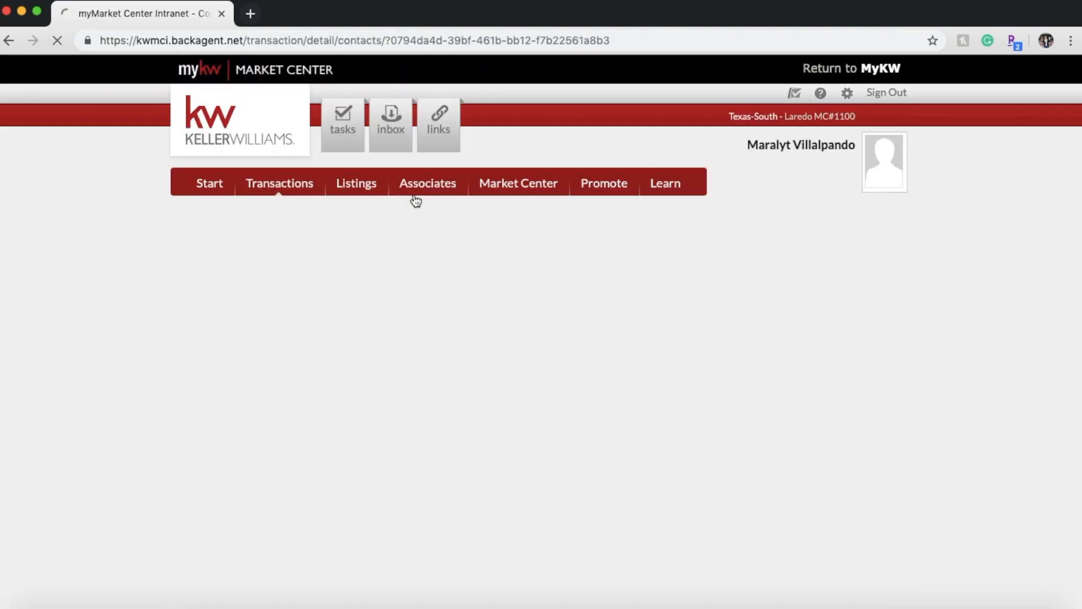
- Scroll through the contact cards listed on the transaction
scroll(576, 431, down, 10)
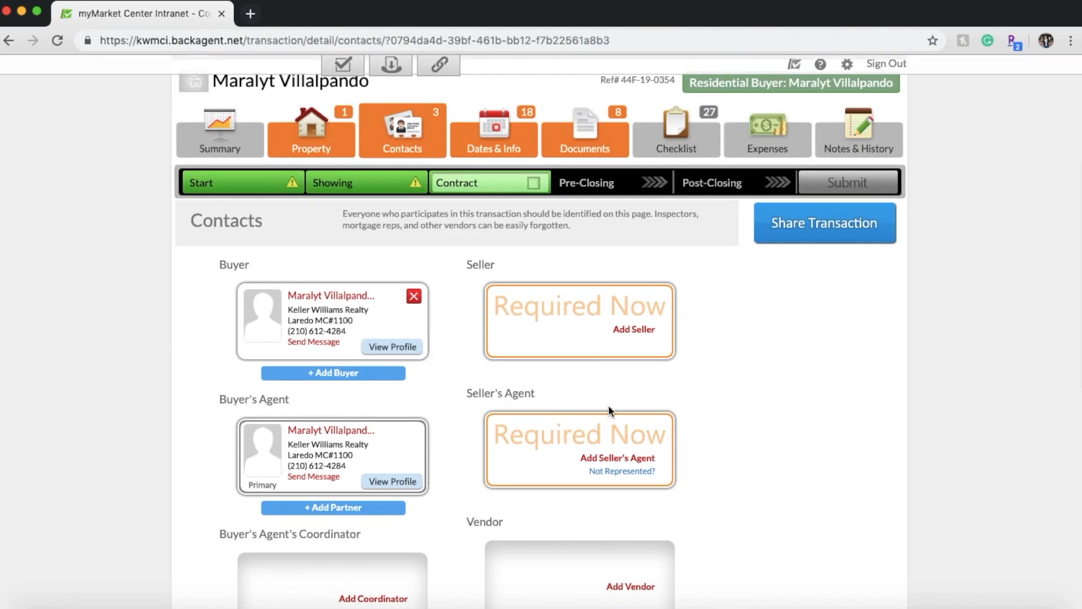
scroll(652, 529, down, 1)
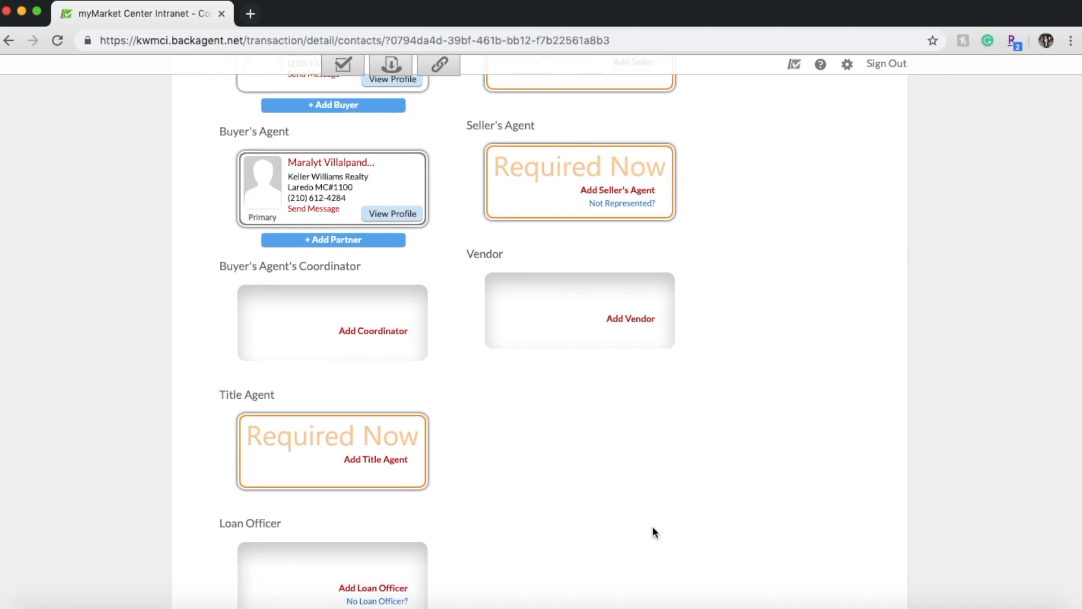
scroll(654, 531, up, 6)
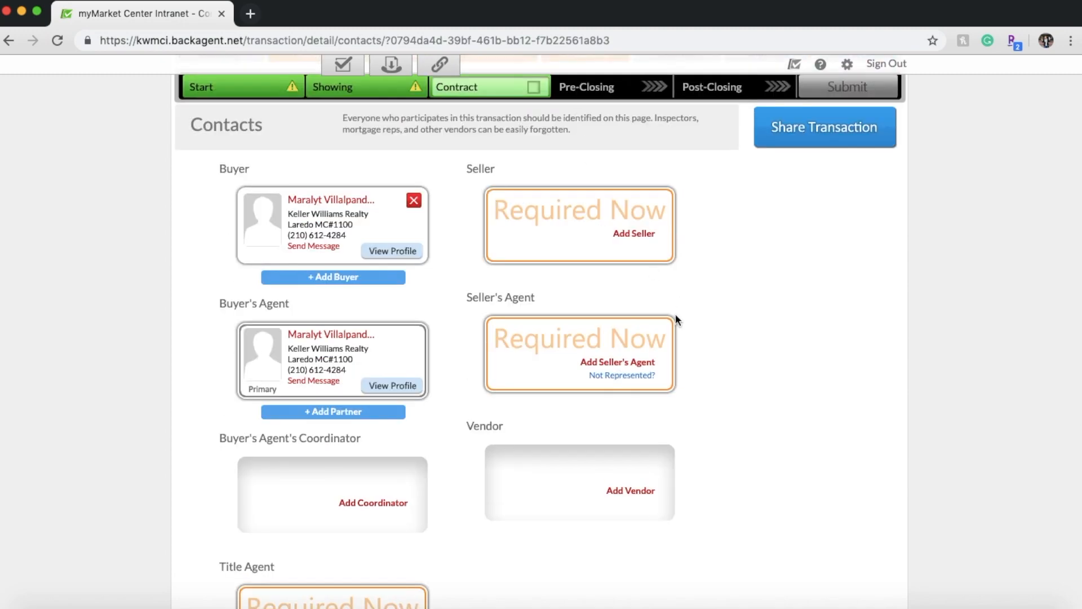
scroll(714, 369, down, 3)
scroll(713, 369, down, 3)
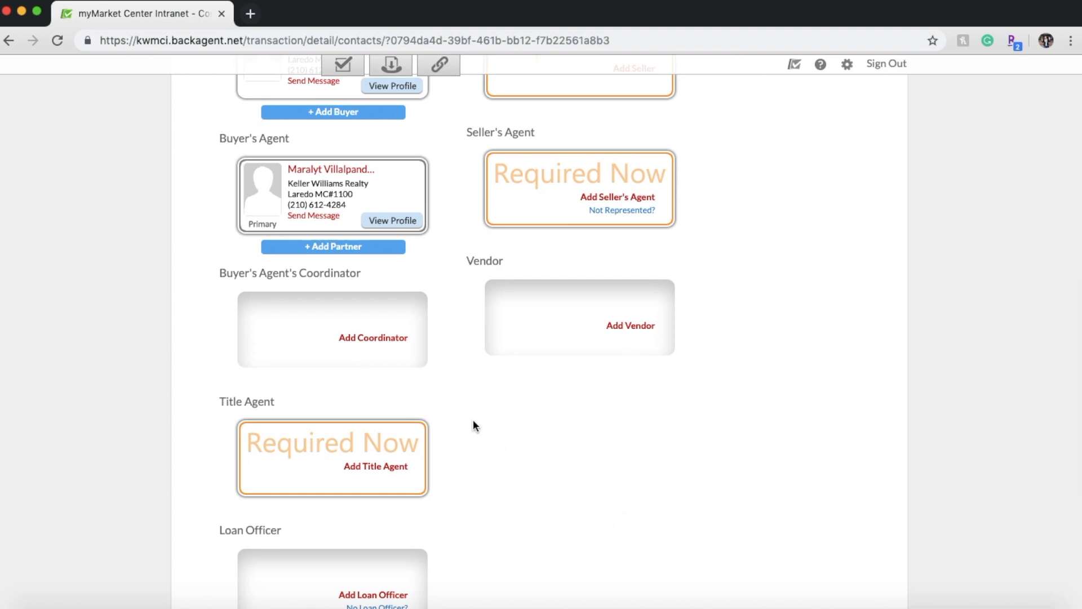
scroll(472, 425, down, 5)
scroll(472, 425, up, 8)
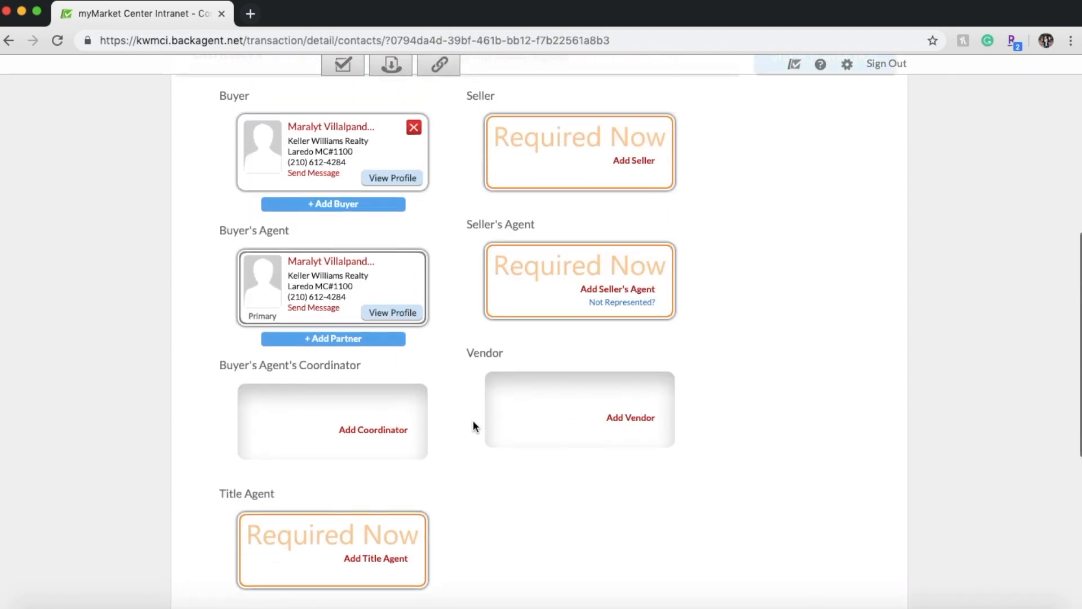
scroll(472, 420, down, 5)
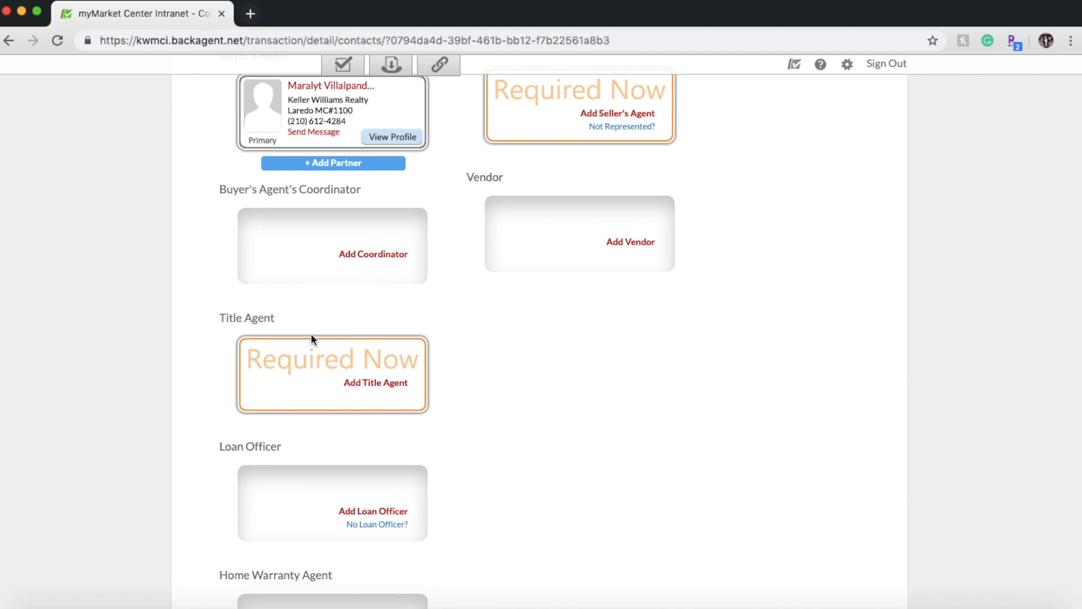
scroll(448, 351, up, 10)
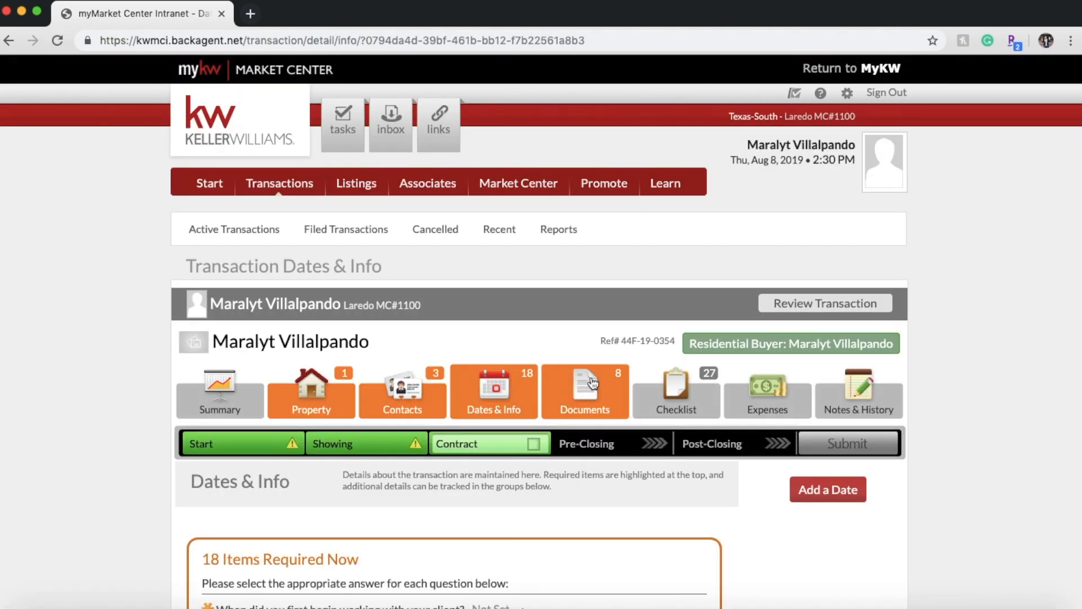
- Expand the client start-date and referral-fee answers on Dates & Info, then open Documents
scroll(591, 382, down, 6)
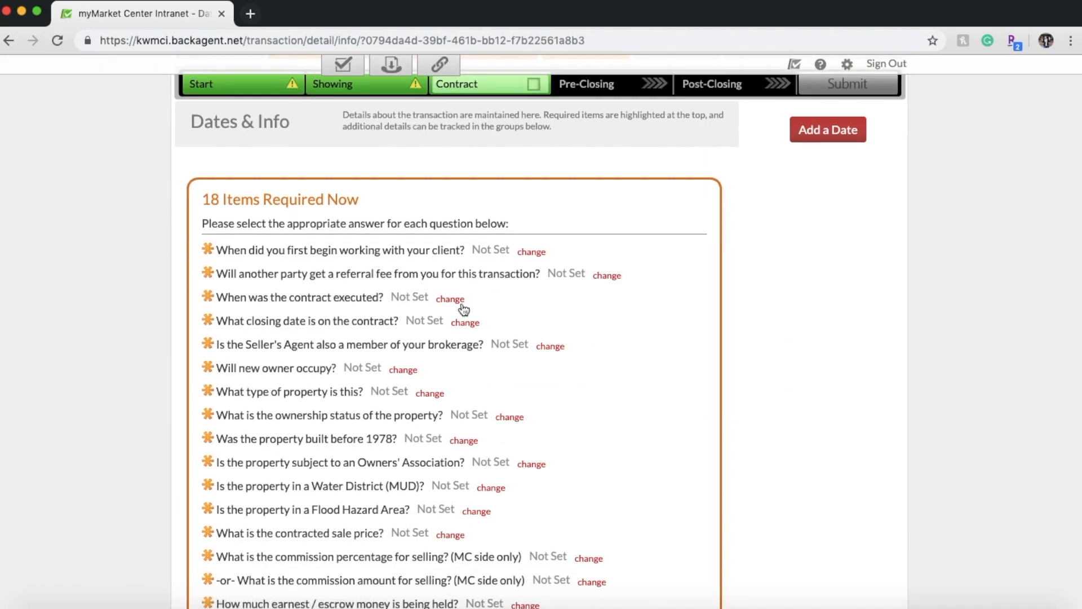
scroll(464, 309, down, 3)
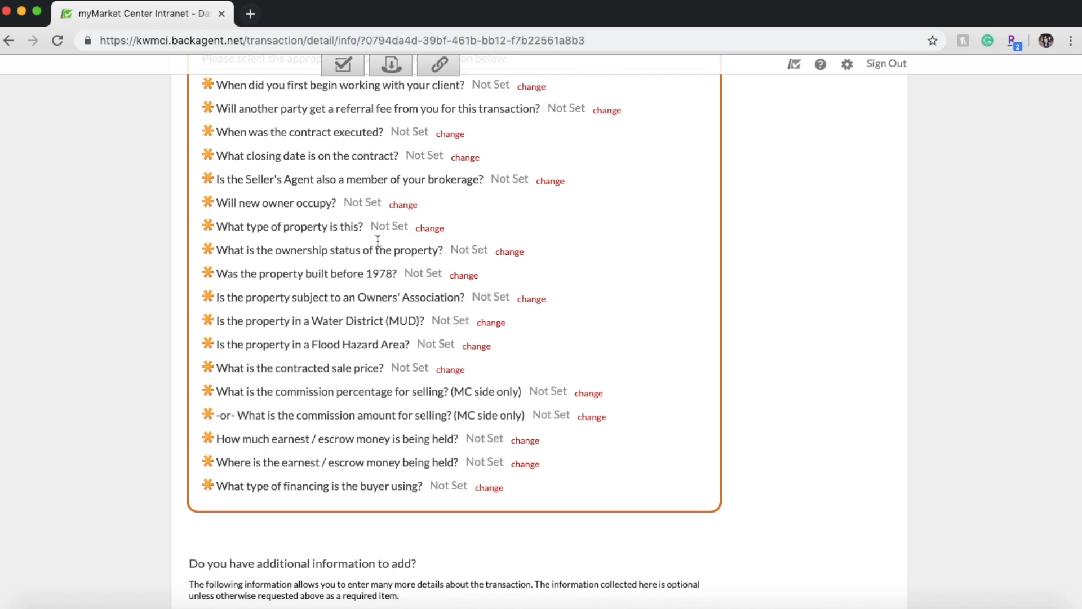
scroll(510, 321, up, 6)
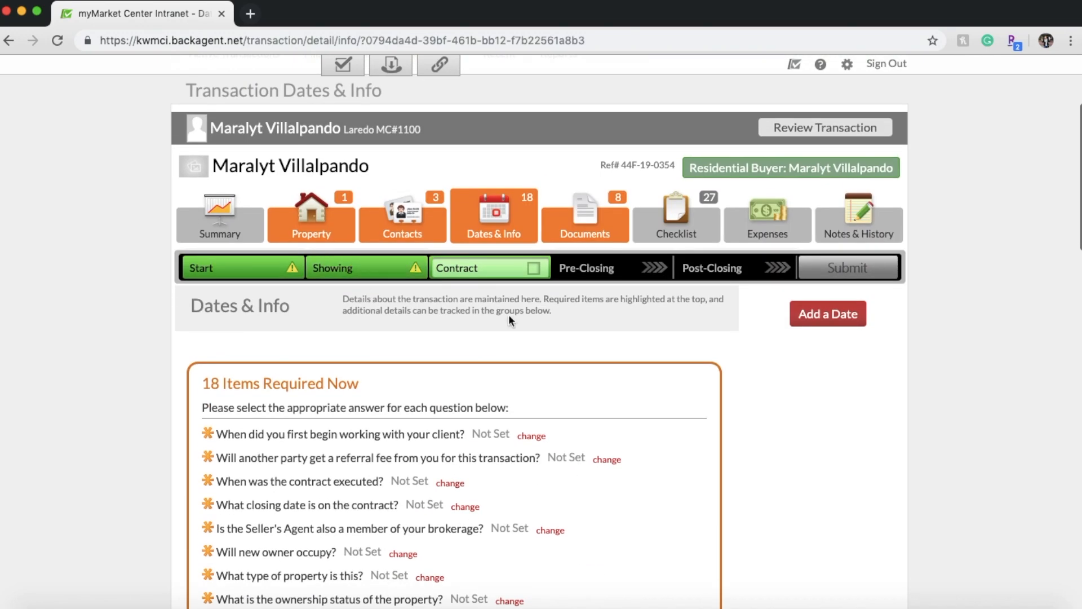
click(531, 436)
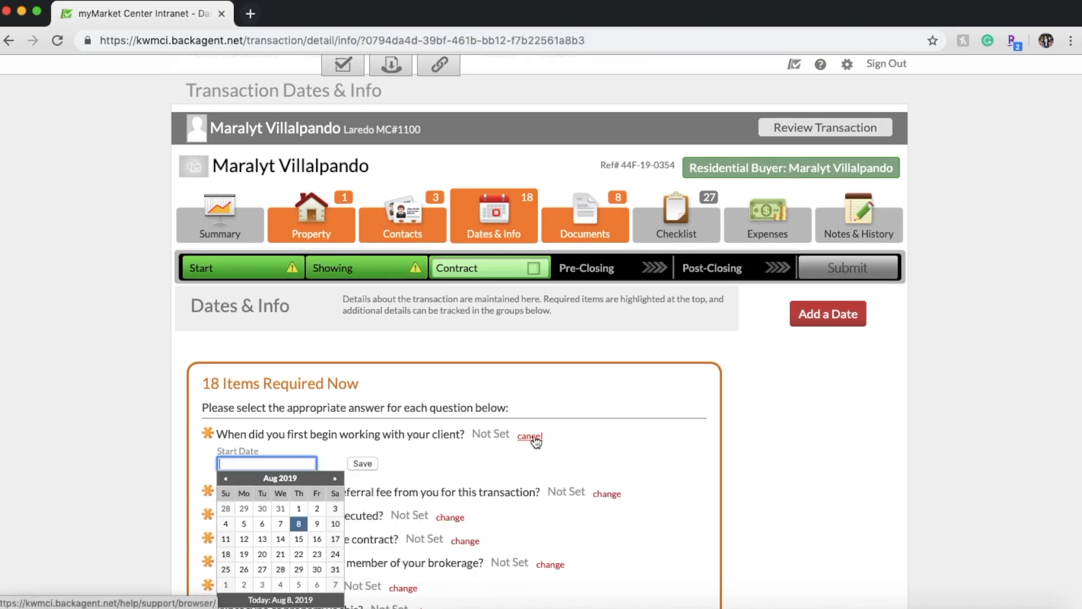
click(606, 494)
scroll(628, 449, down, 1)
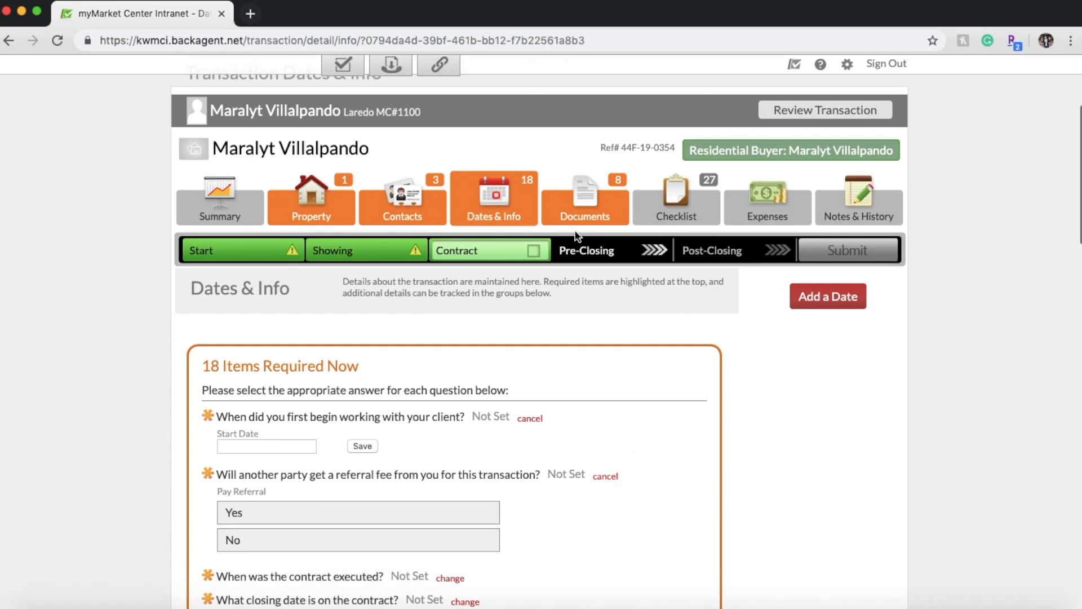
click(593, 210)
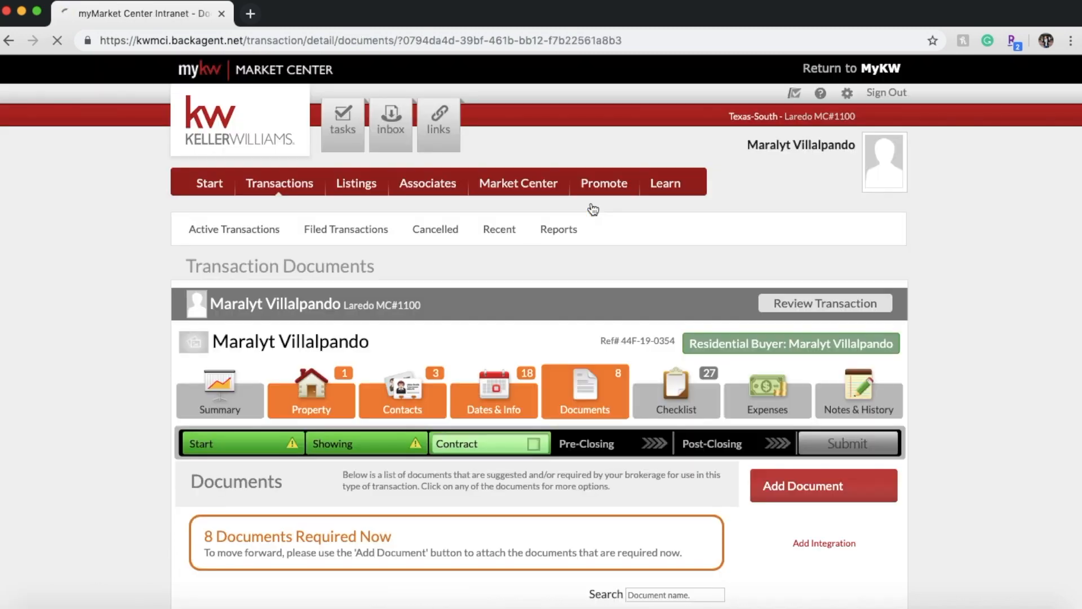
- Open the attach options for the Information about Brokerage Services document
scroll(586, 338, down, 4)
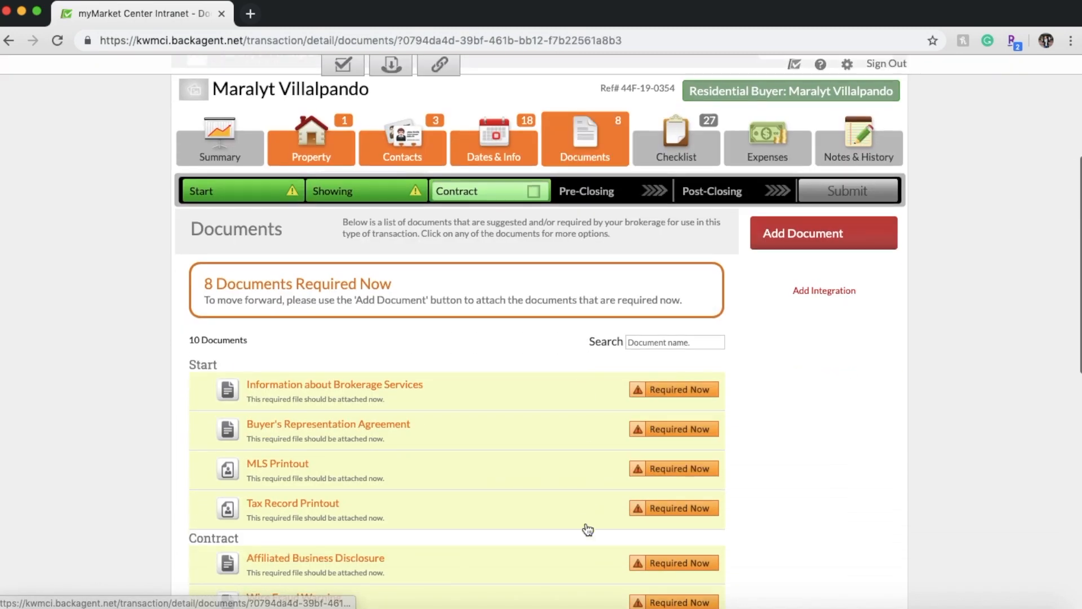
scroll(584, 527, down, 5)
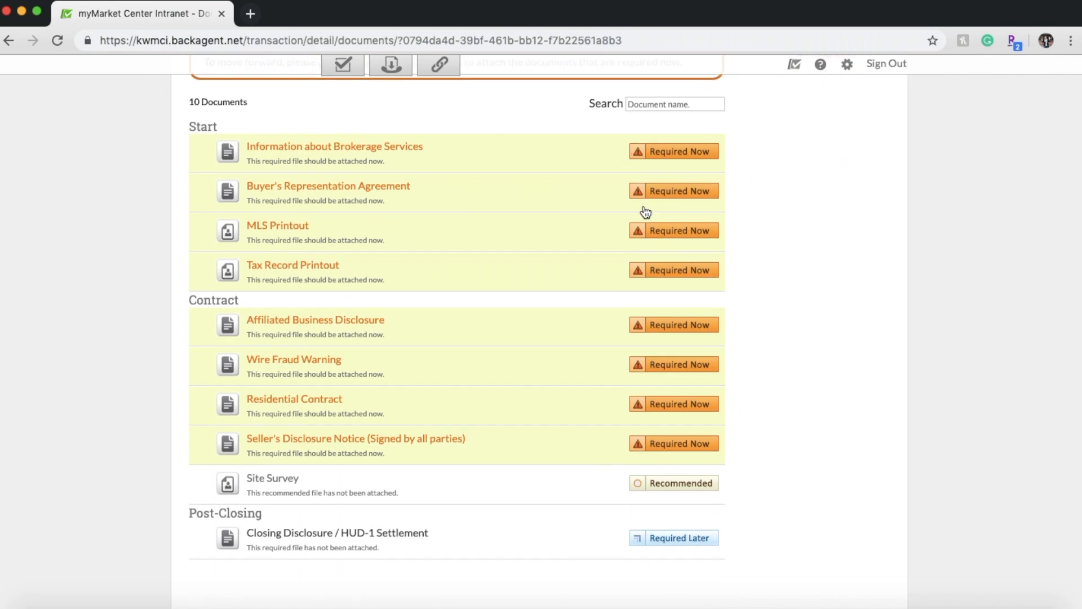
scroll(504, 361, up, 1)
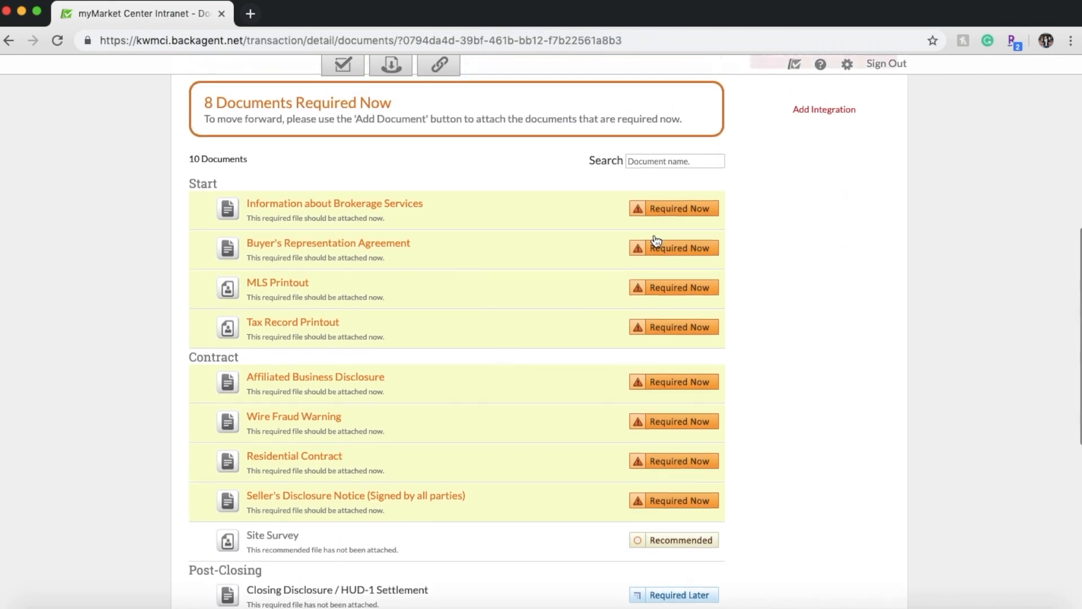
click(673, 208)
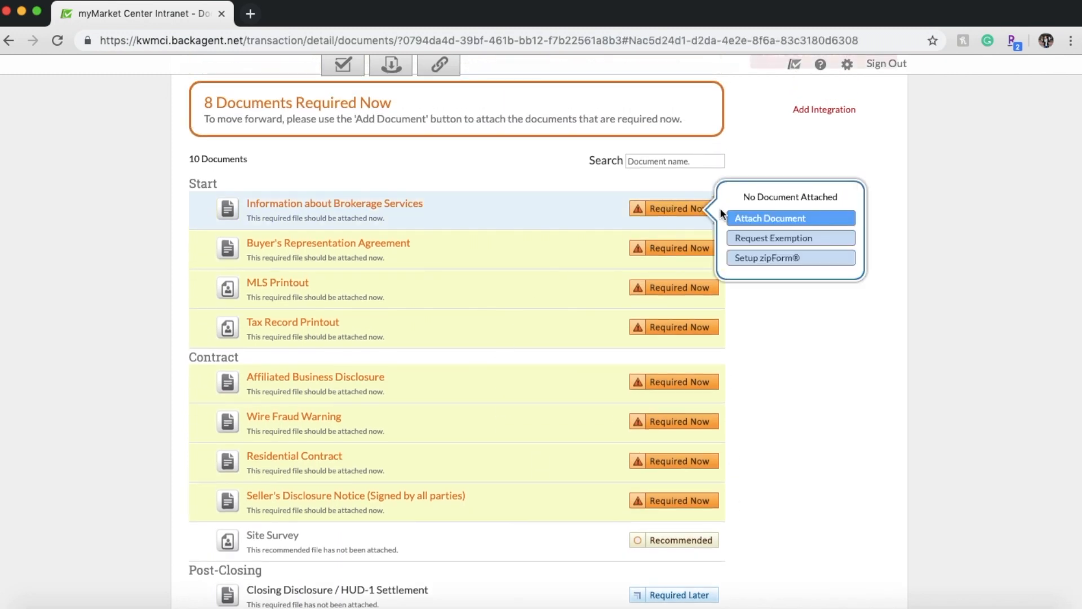
- Start uploading a file for the document, cancel the file picker, and return to Documents
click(752, 218)
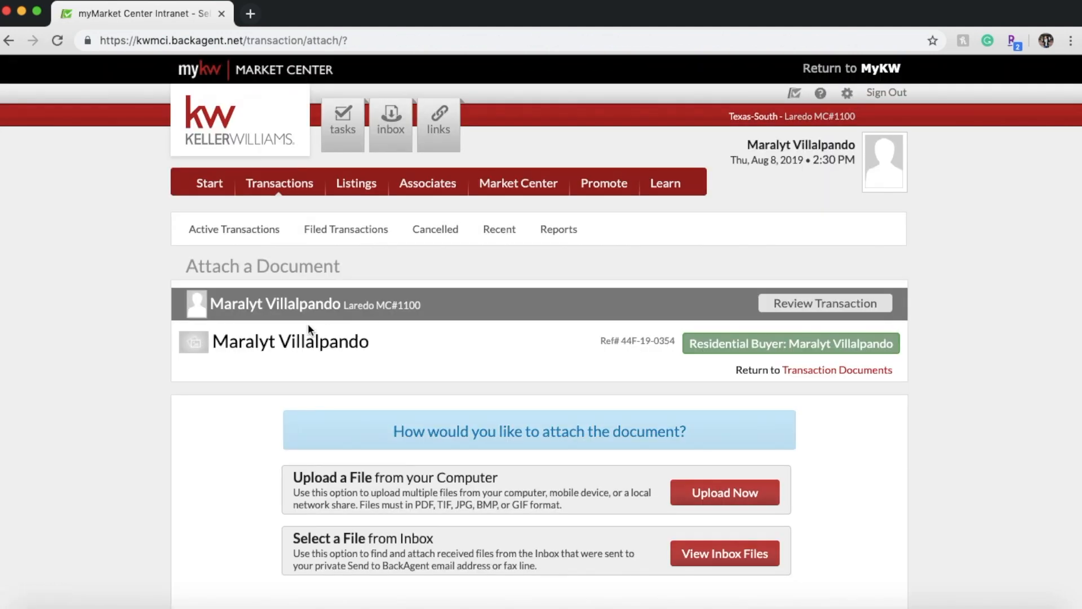
scroll(308, 324, down, 3)
click(684, 333)
click(262, 361)
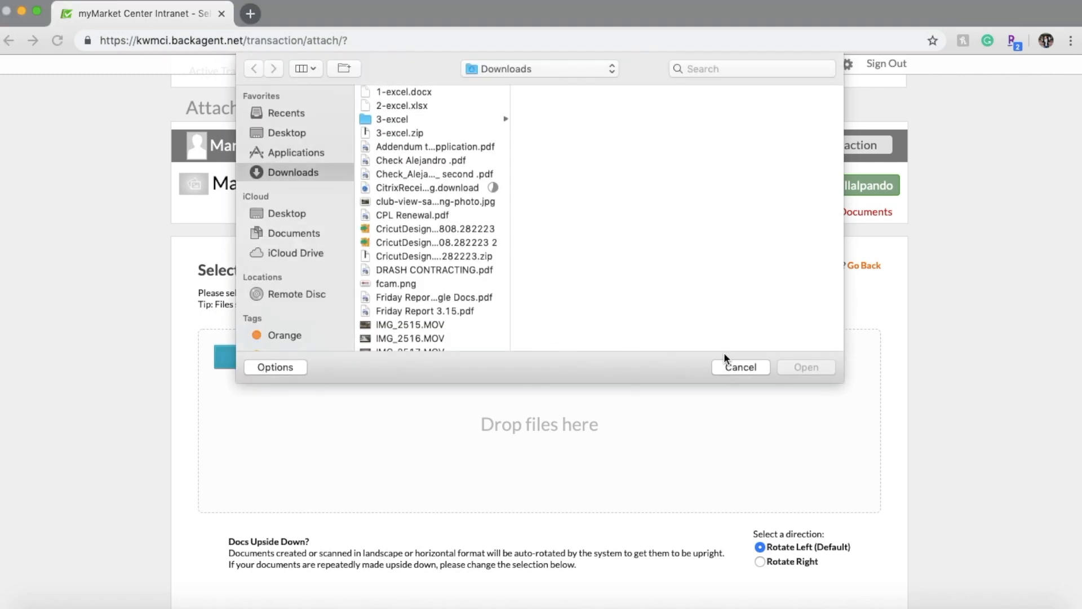
click(729, 363)
scroll(234, 254, up, 3)
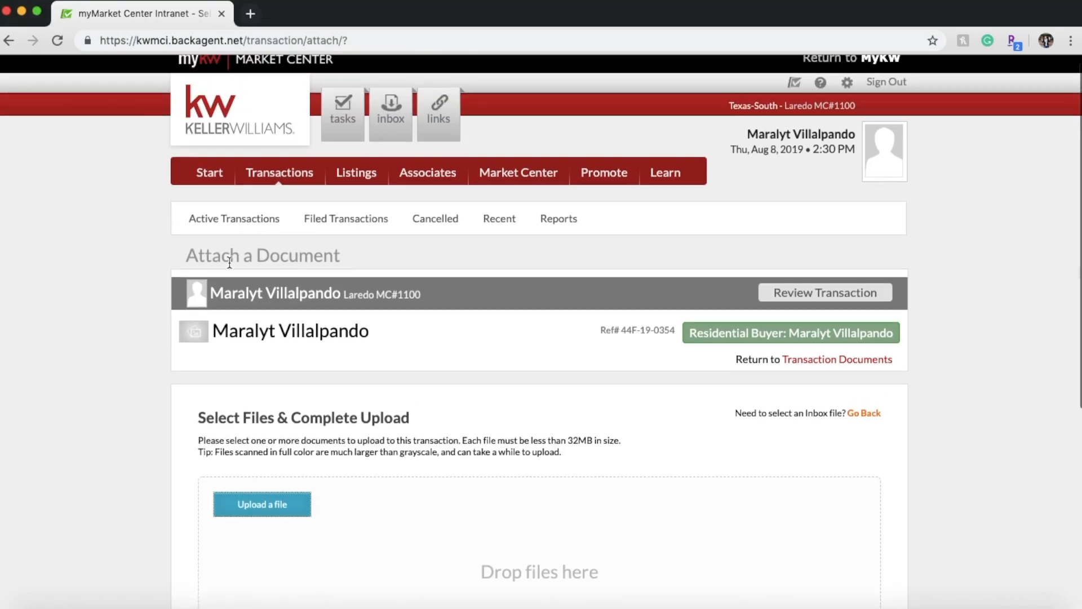
scroll(230, 262, up, 1)
click(9, 40)
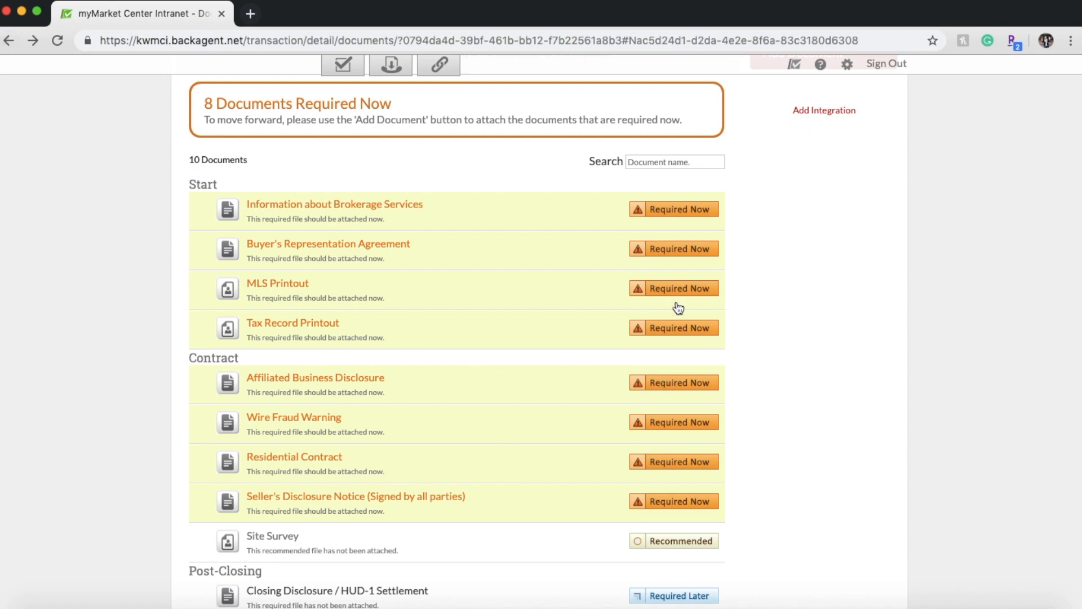
- Check the attach options for the Tax Record Printout and MLS Printout
click(679, 330)
click(666, 295)
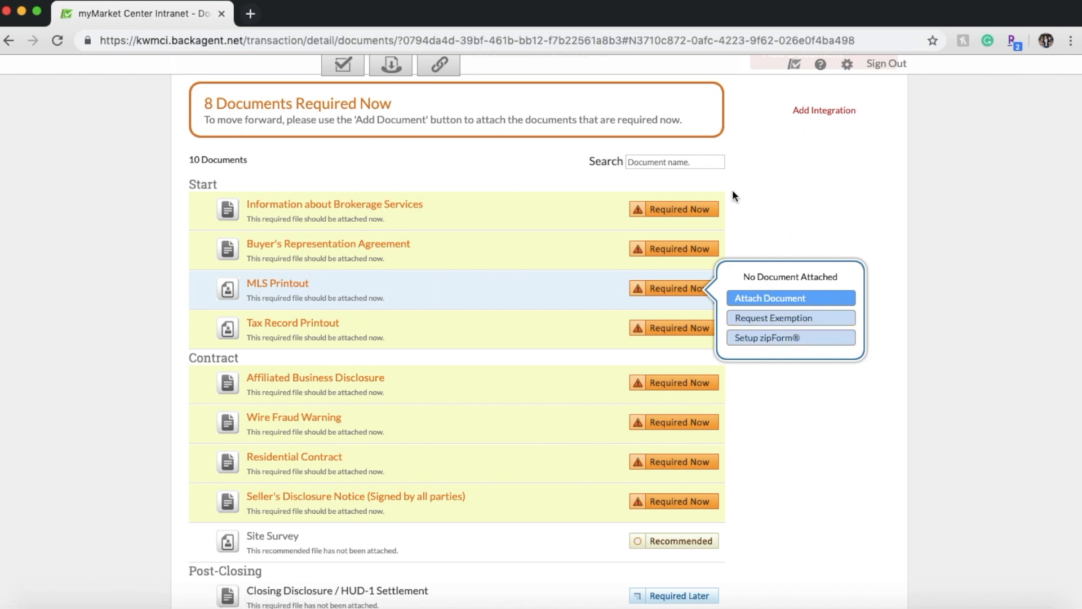
scroll(766, 176, up, 3)
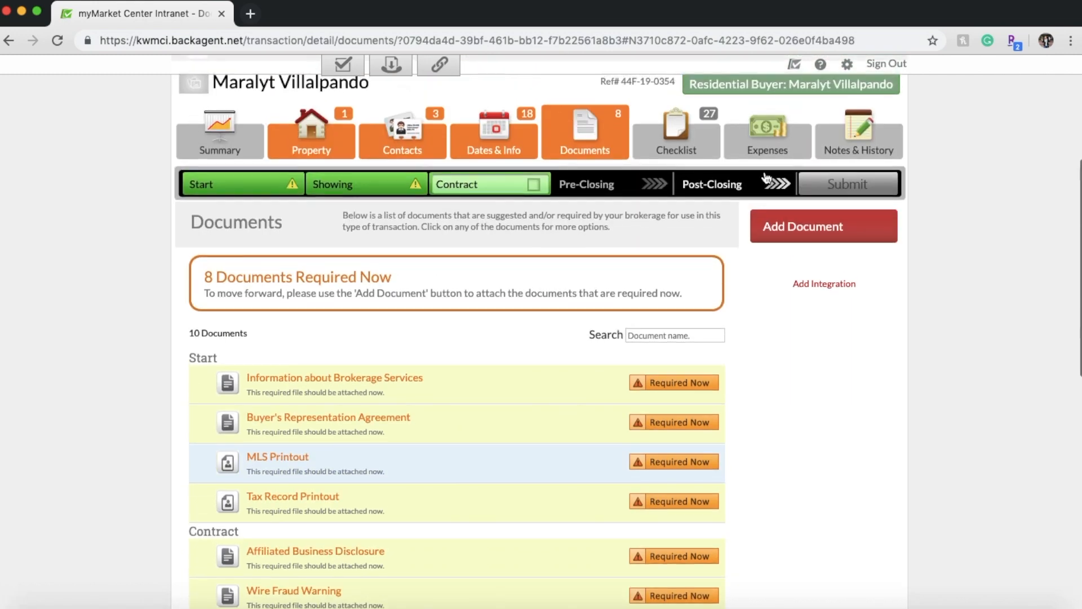
- Look over the Checklist items, then view the empty Expenses page
click(686, 129)
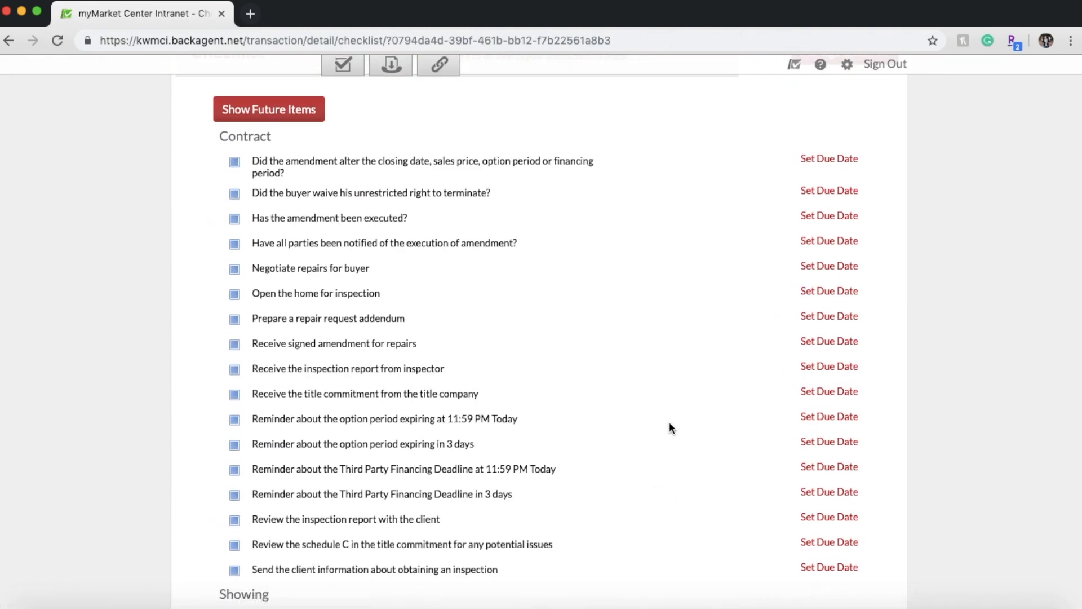
scroll(670, 428, up, 8)
click(746, 390)
scroll(844, 248, down, 3)
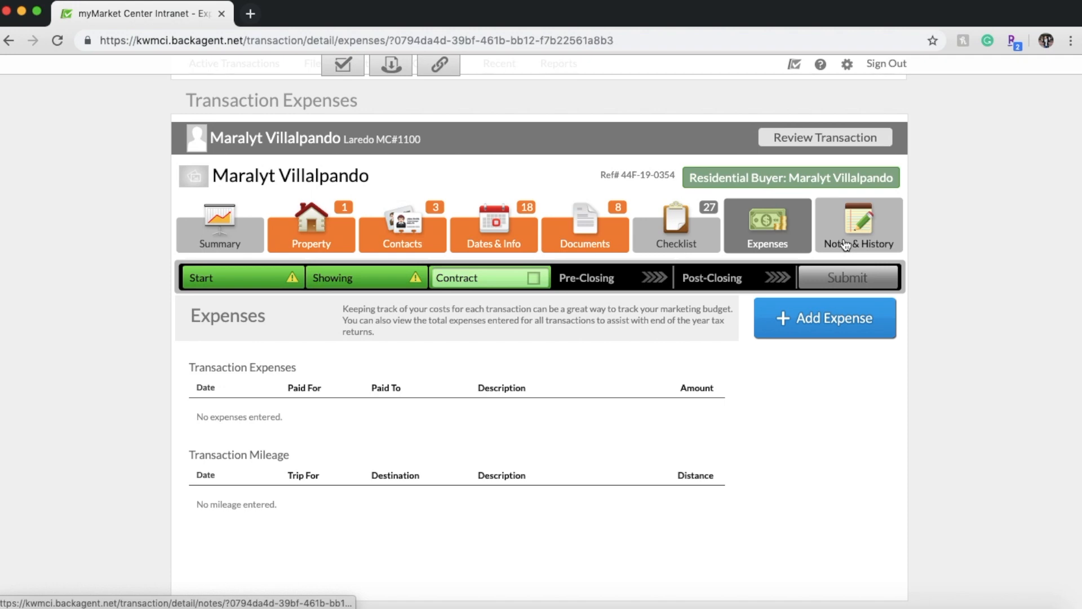
- Review the four Notes & History entries, including the 'Transaction created' note
click(845, 243)
scroll(864, 329, down, 3)
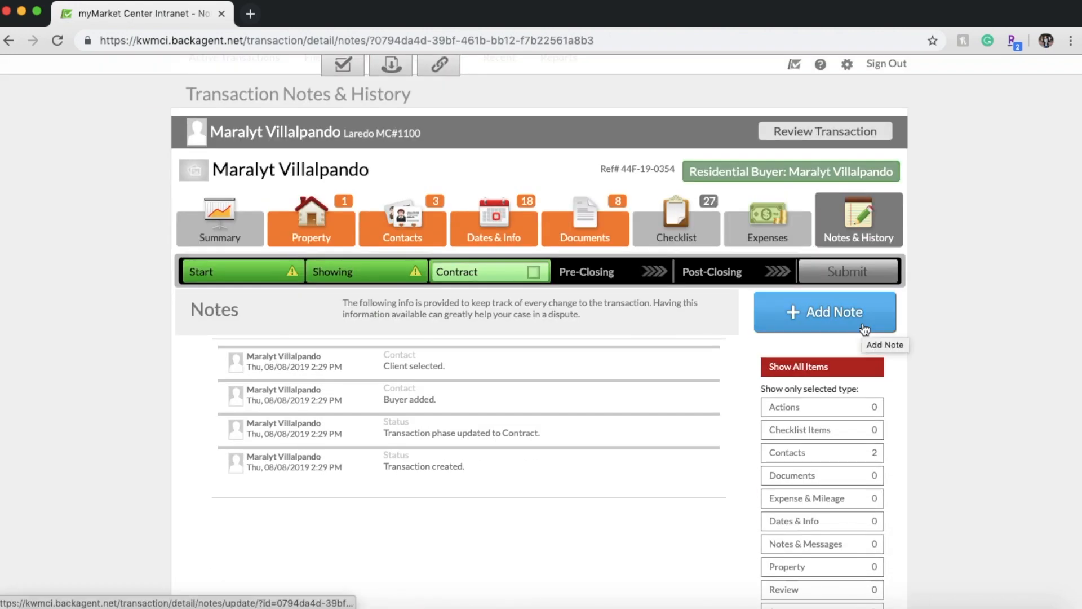
drag(472, 465, 236, 466)
click(402, 485)
scroll(428, 367, up, 1)
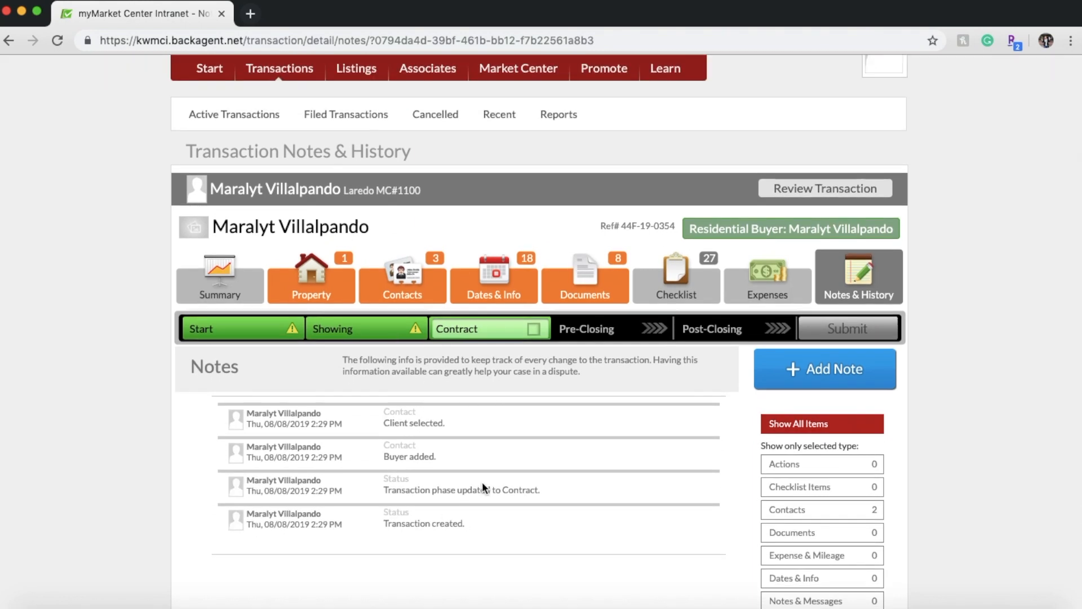
scroll(482, 484, down, 1)
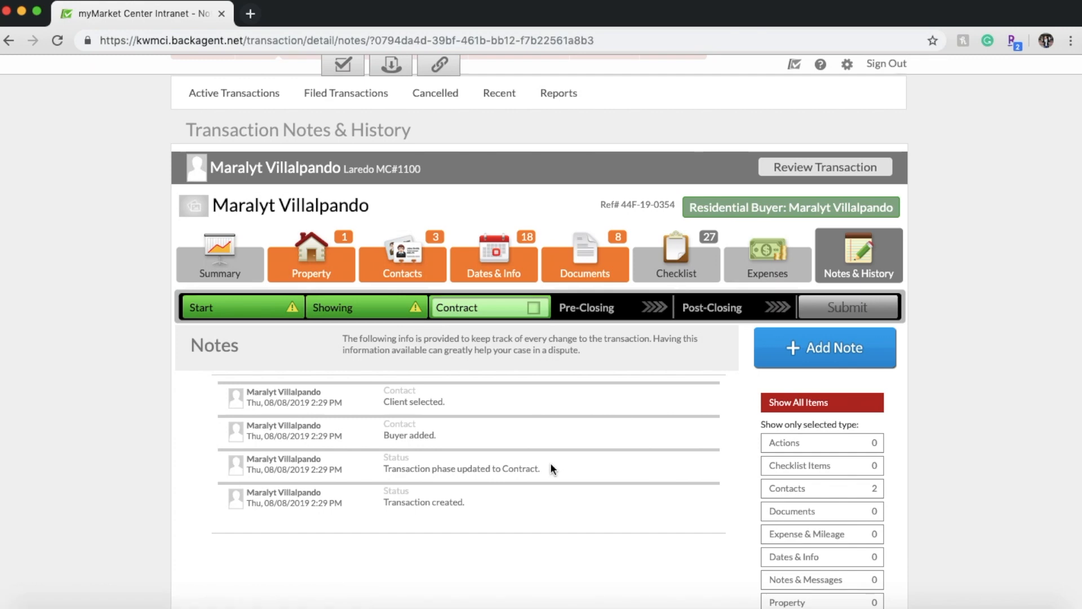
scroll(551, 462, up, 3)
scroll(532, 543, down, 4)
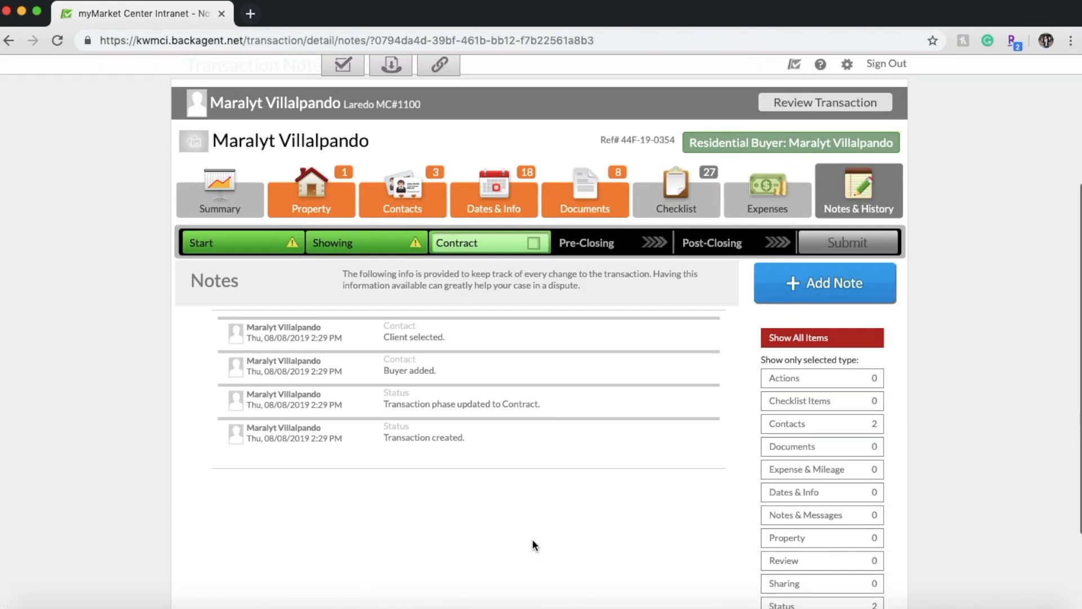
scroll(531, 535, up, 4)
- View the Summary showing the Contract phase and the prompt to move ahead to Pre-Closing
click(223, 407)
scroll(601, 389, down, 5)
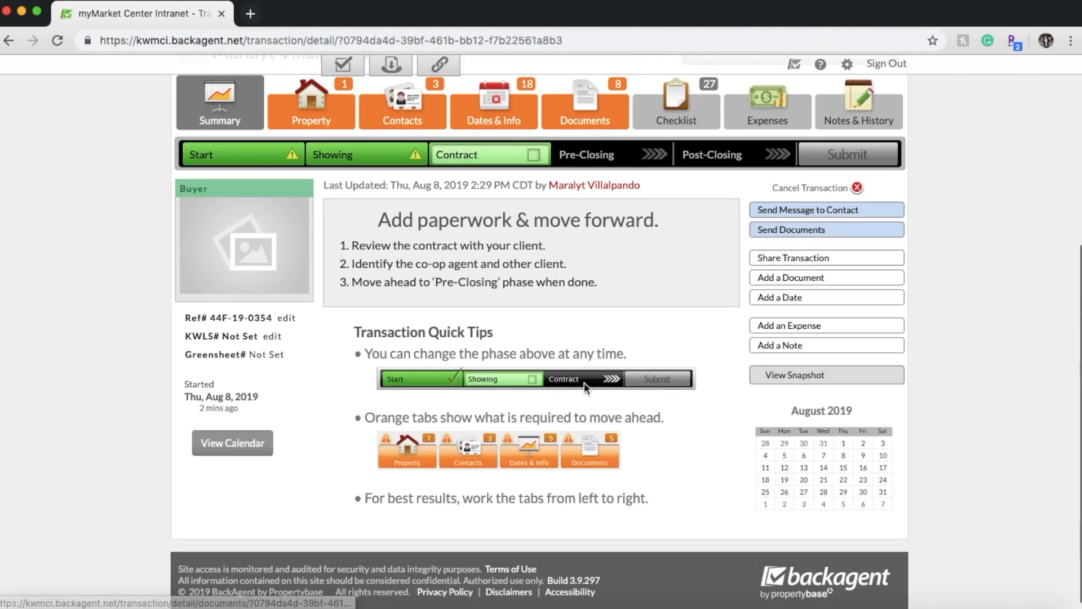
click(42, 0)
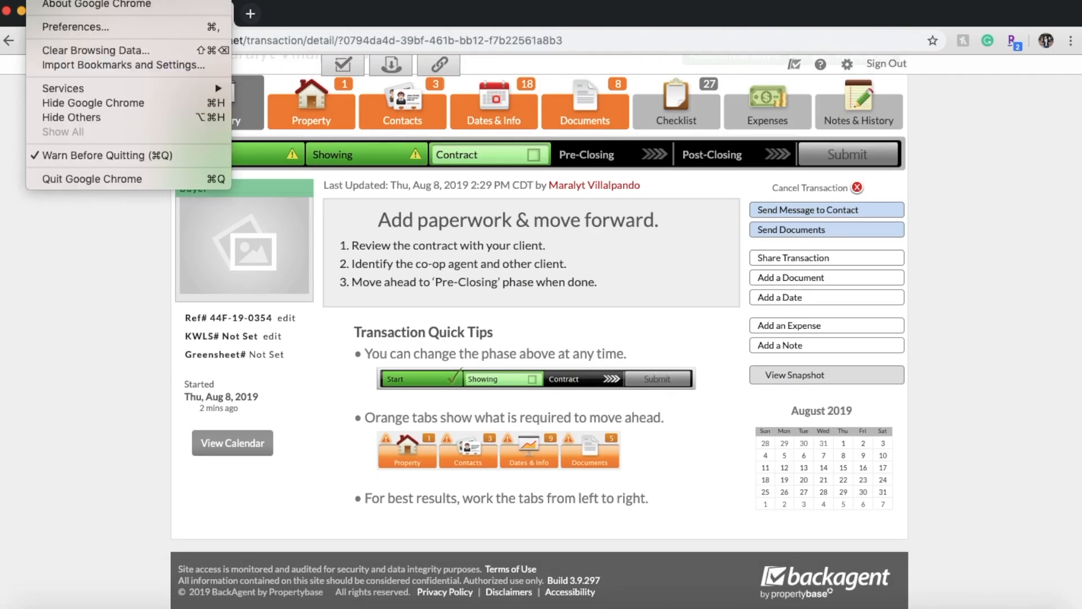
mouse_move(7, 0)
key(Escape)
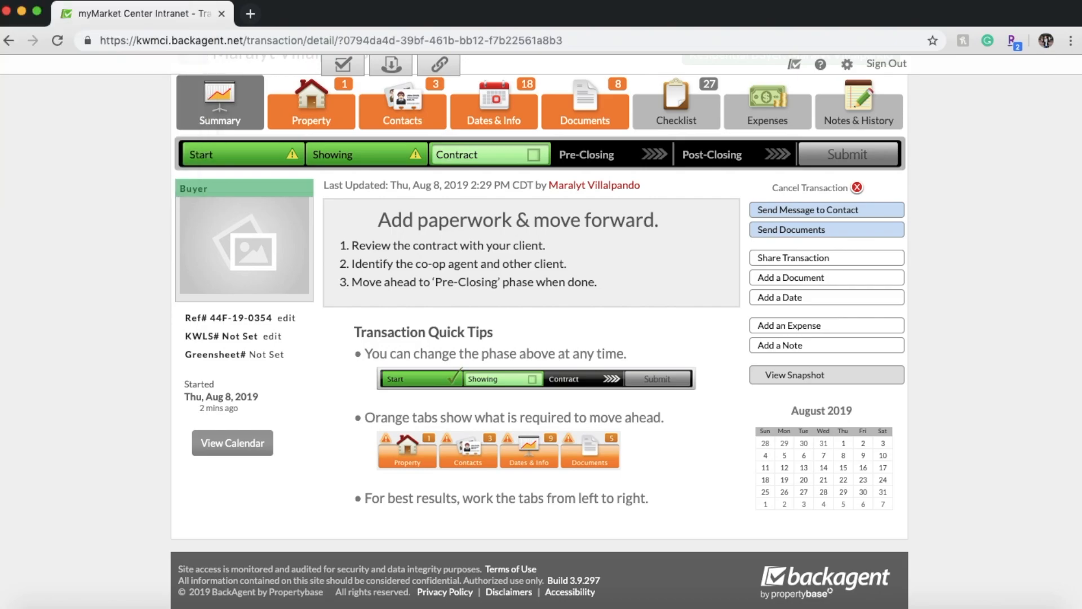